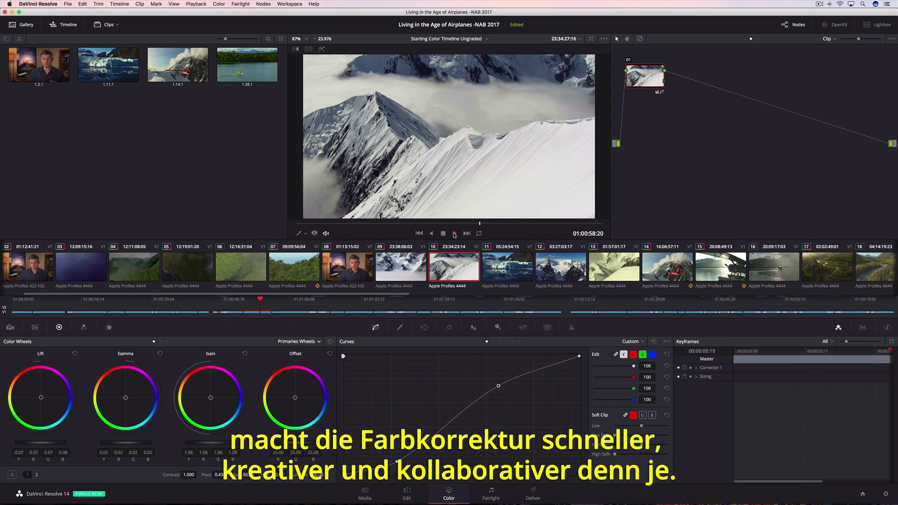
Stop the snowy ridge shot and load clip 11, the glacier, for grading.
left_click(444, 233)
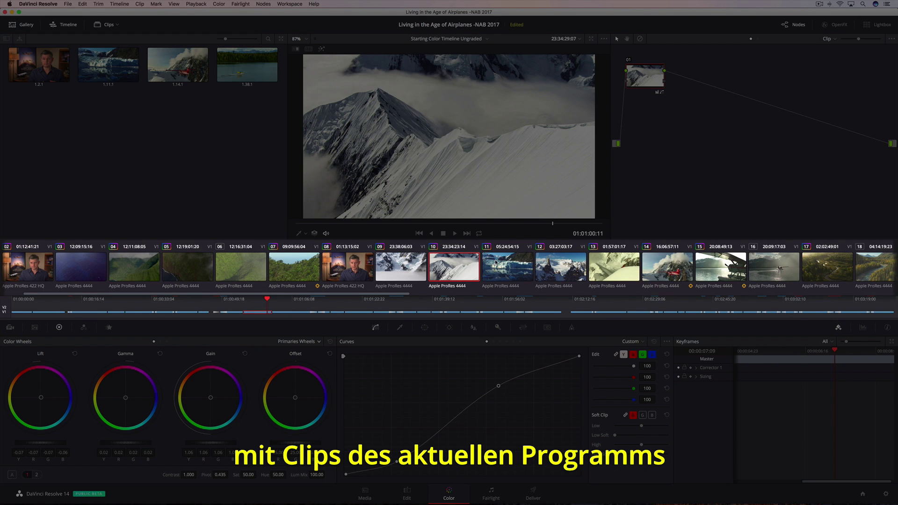
left_click(497, 263)
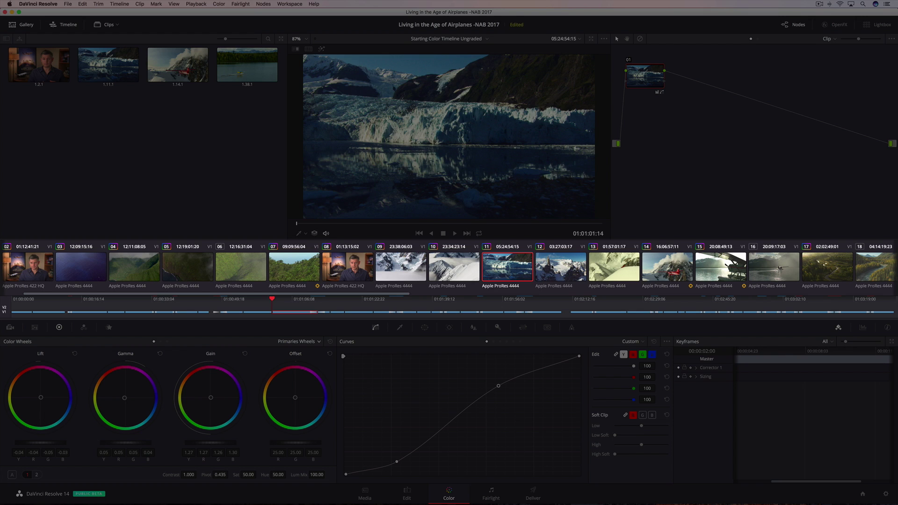
Move to the aerial mountain shot near 01:02:40 and display the RGB Parade scope.
left_click(551, 267)
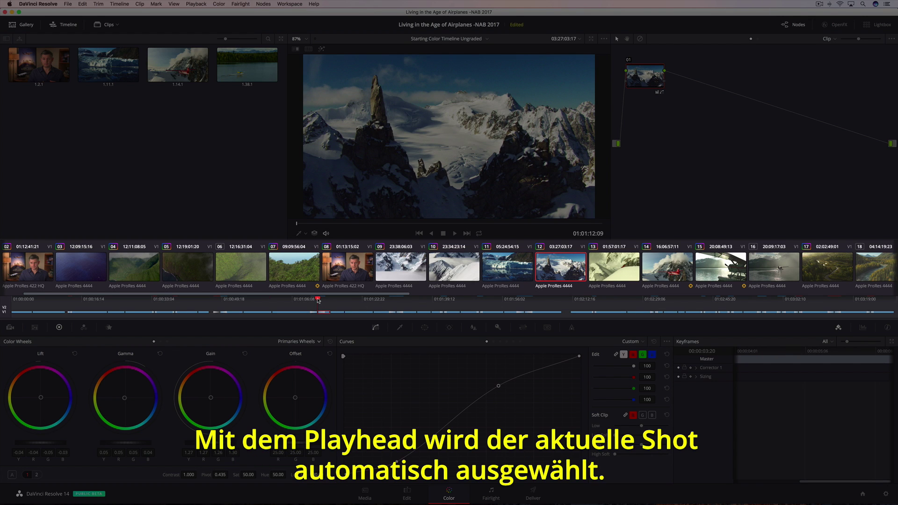
left_click_drag(318, 299, 713, 309)
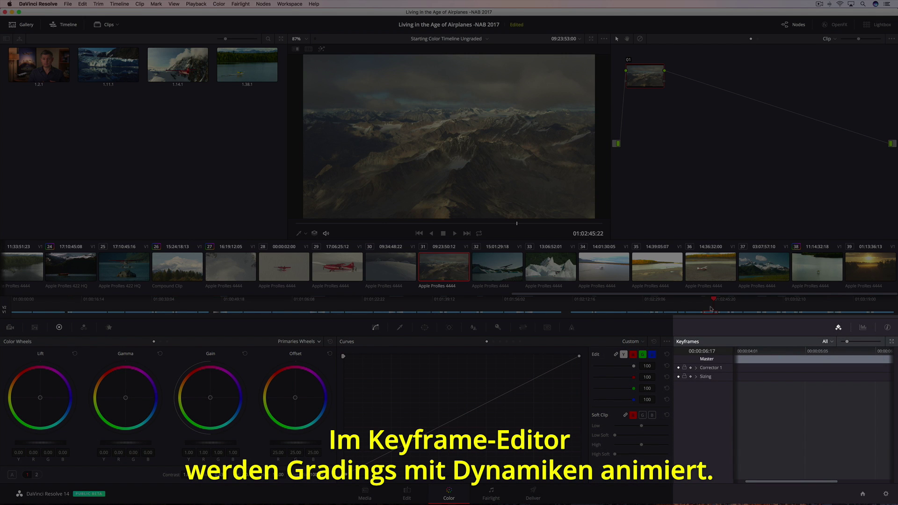
left_click(864, 328)
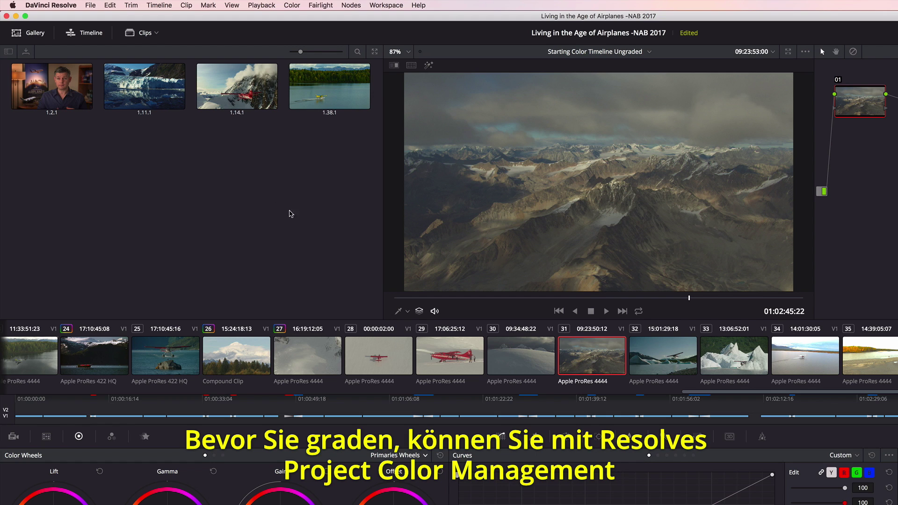
Set Project Settings color science to DaVinci YRGB Color Managed and save.
left_click(91, 6)
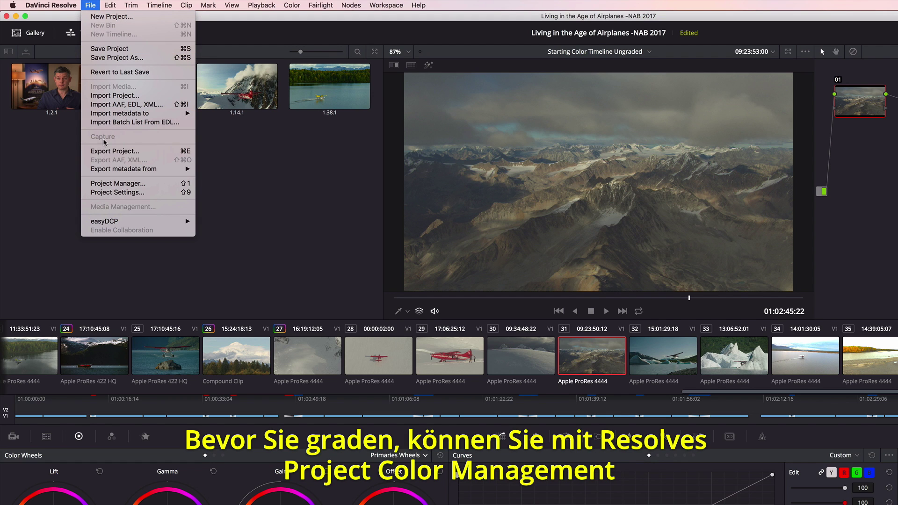
left_click(106, 193)
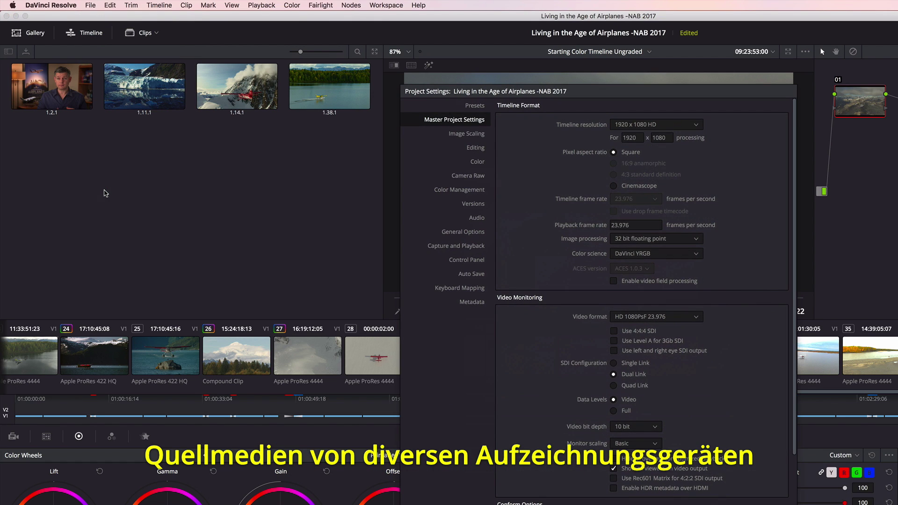
left_click(630, 256)
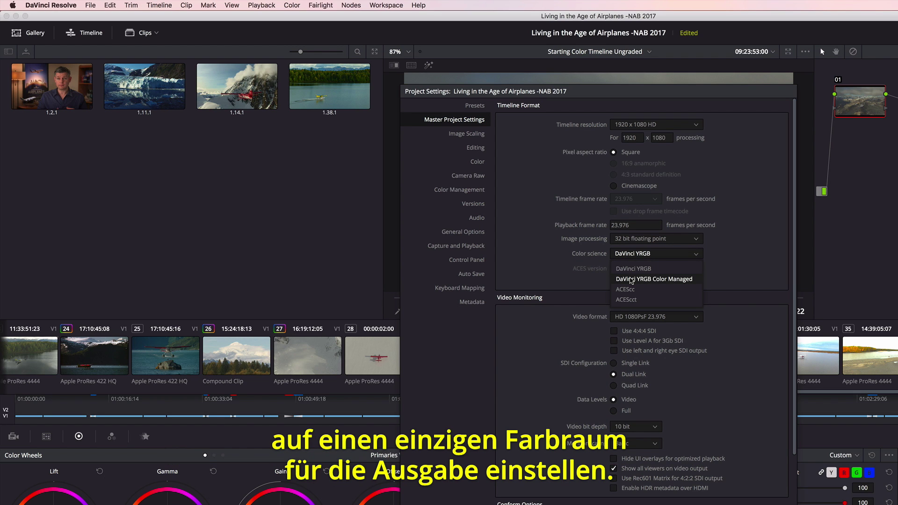
left_click(631, 279)
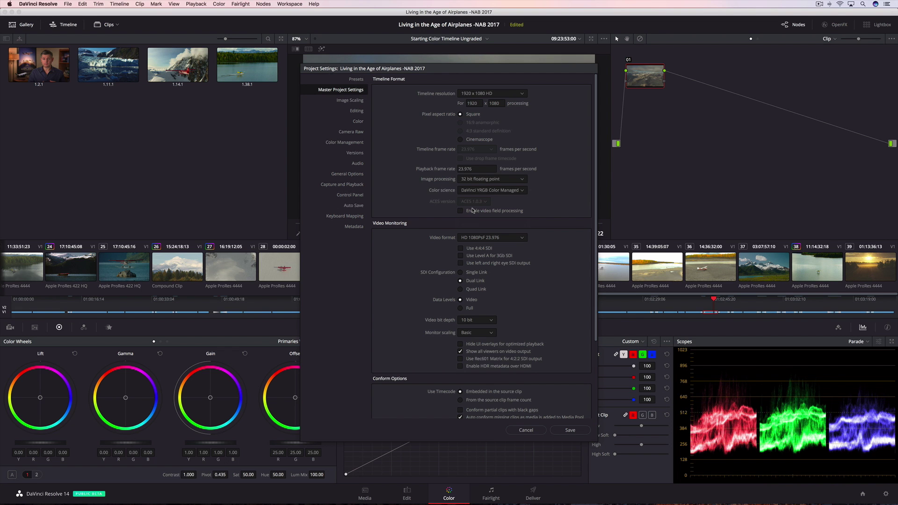
left_click(563, 430)
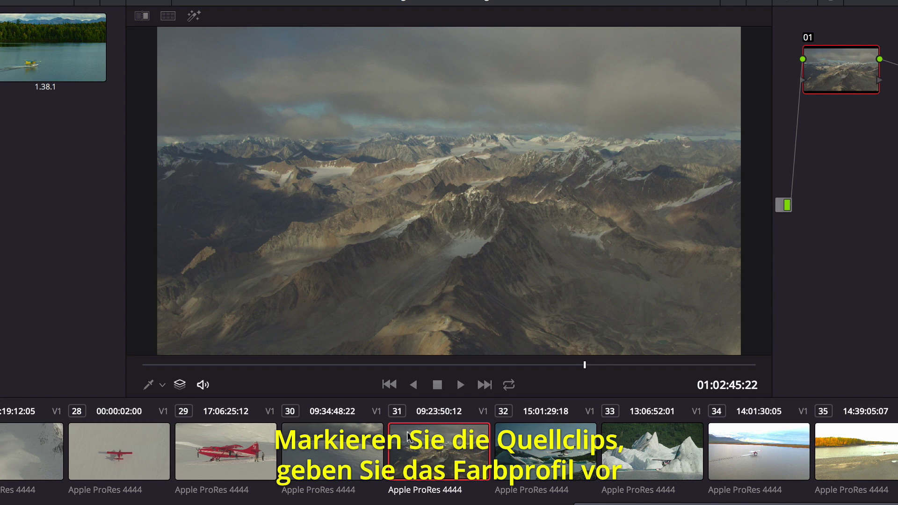
Assign Blackmagic Design 4.6K Film v3 as clip 31's input color space from its thumbnail menu.
right_click(428, 258)
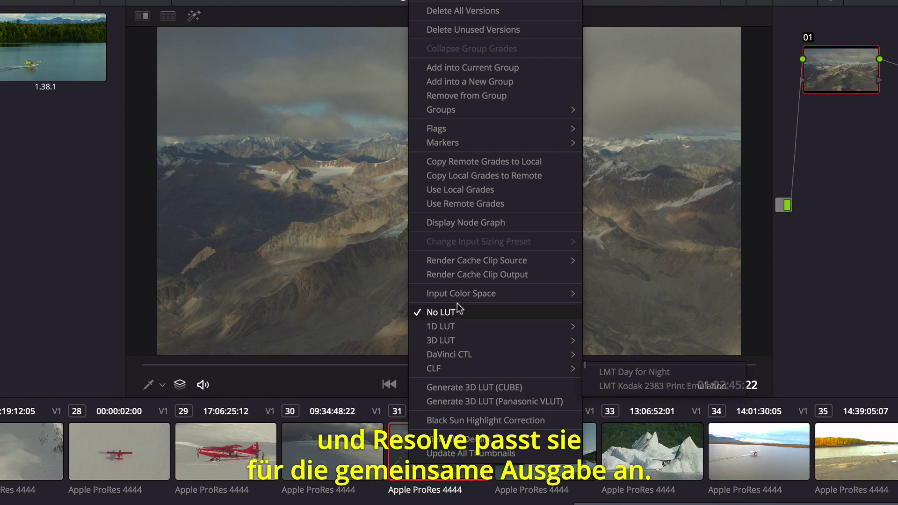
mouse_move(459, 294)
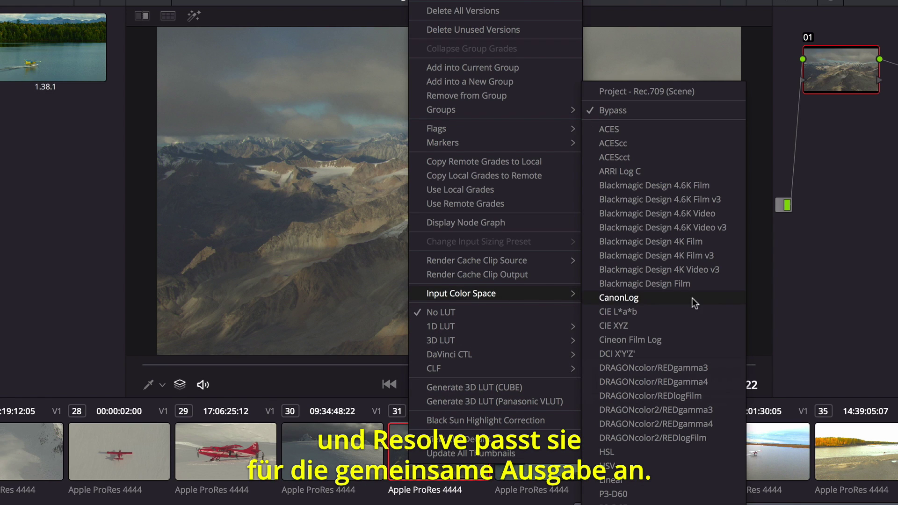
left_click(687, 200)
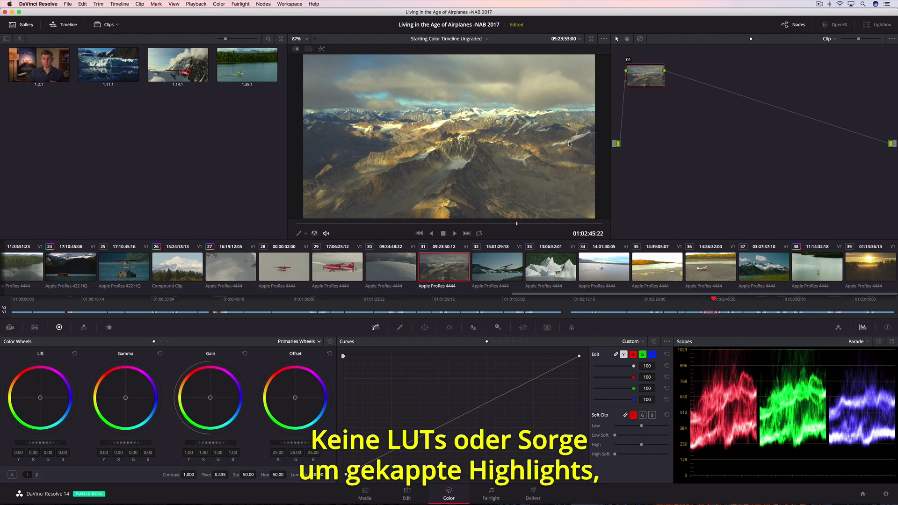
Select clip 38, the lake seaplane shot, and play a few seconds of it.
left_click(820, 268)
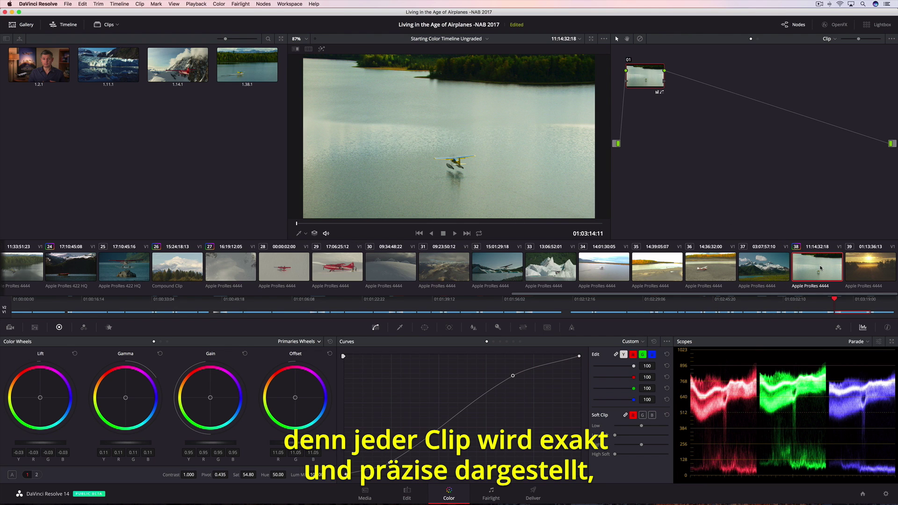
key("space")
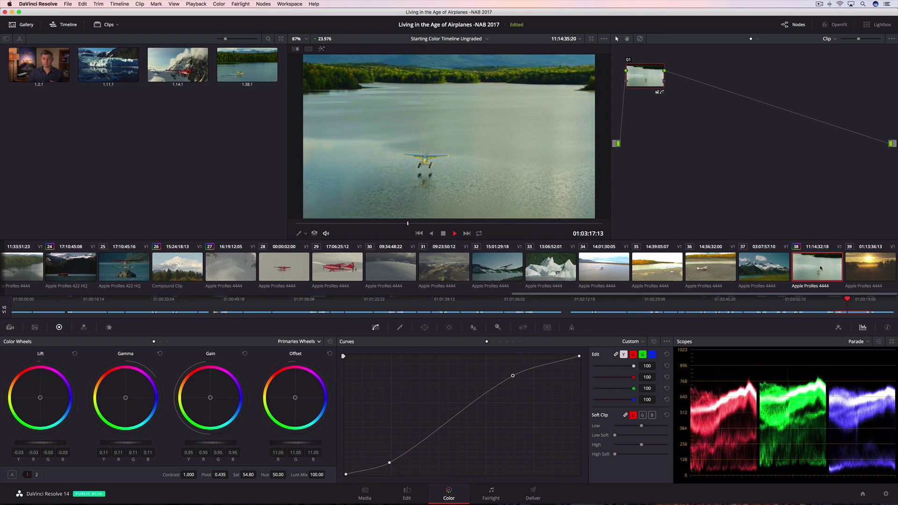
key("space")
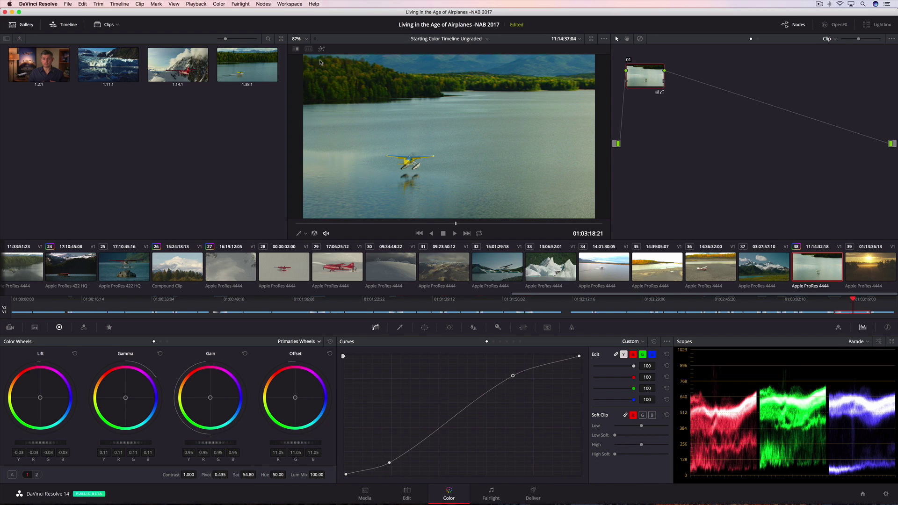
Enable split-screen, select clips 34, 35 and 36, and shot-match them to clip 38.
left_click(309, 50)
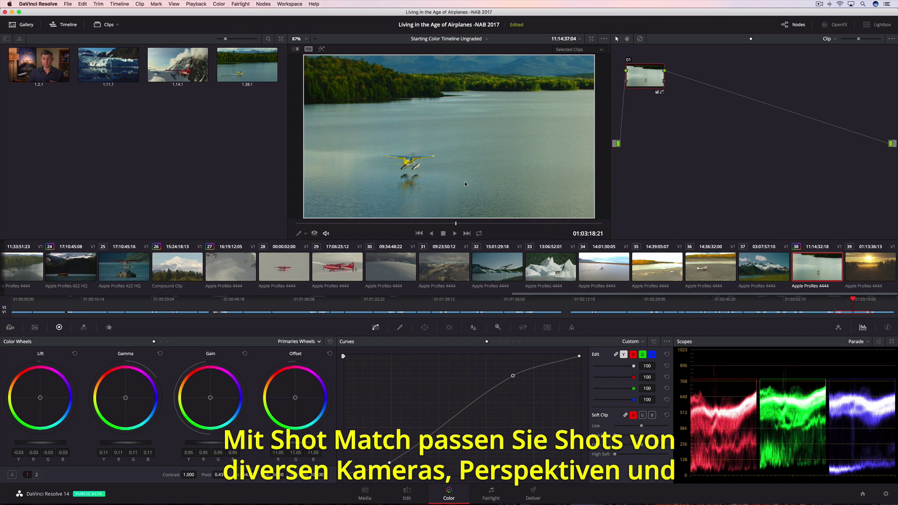
left_click(595, 263, "super")
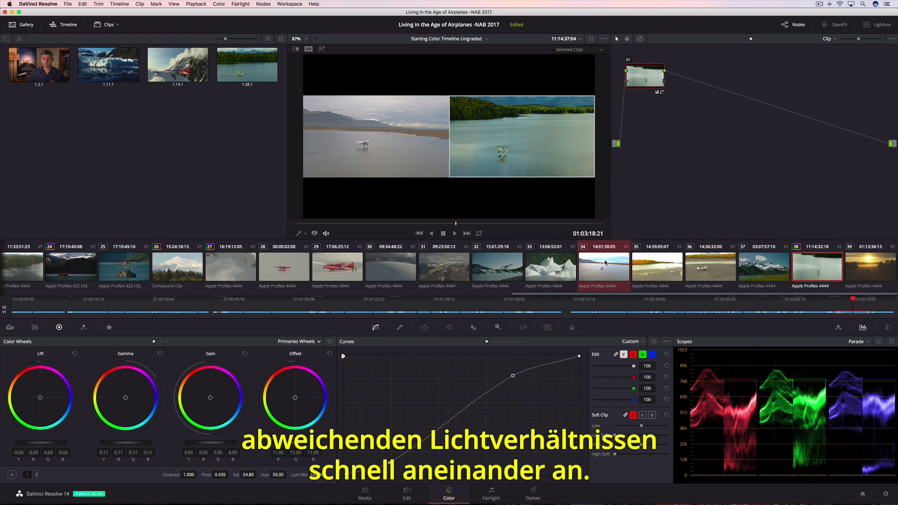
left_click(666, 268, "super")
left_click(723, 274, "super")
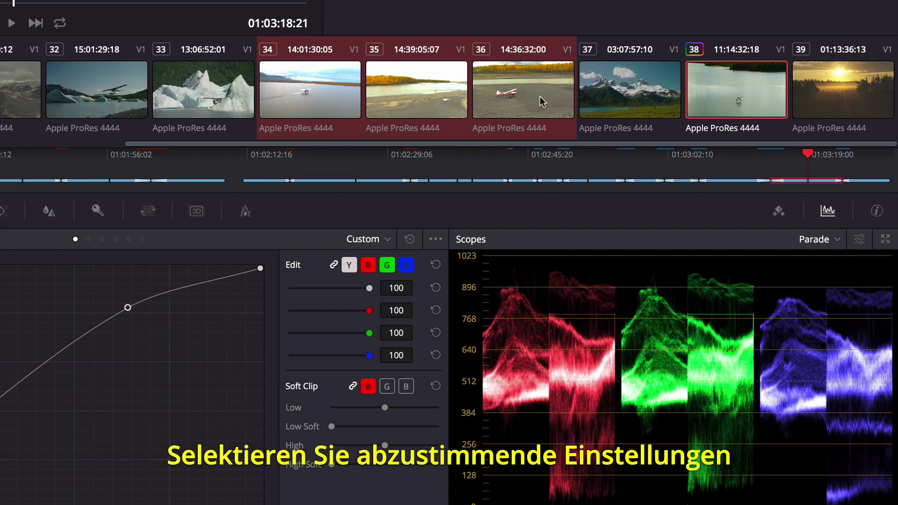
right_click(719, 75)
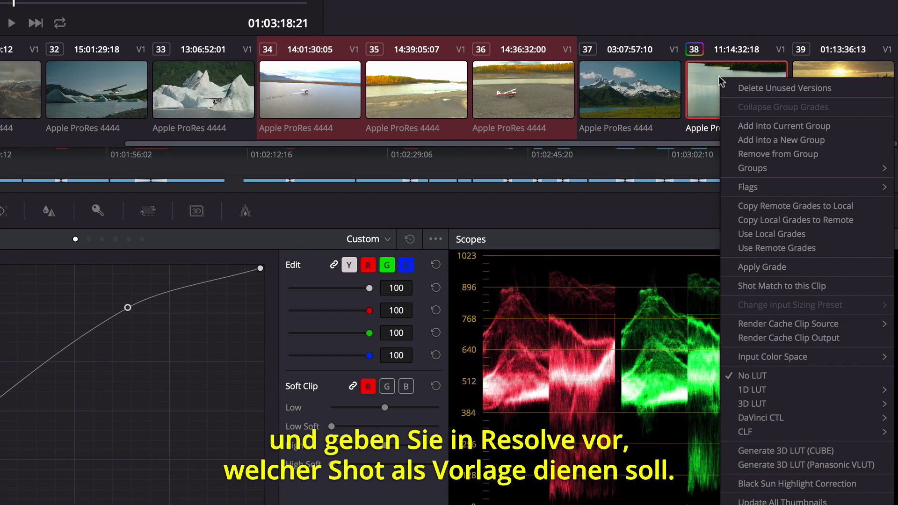
left_click(765, 283)
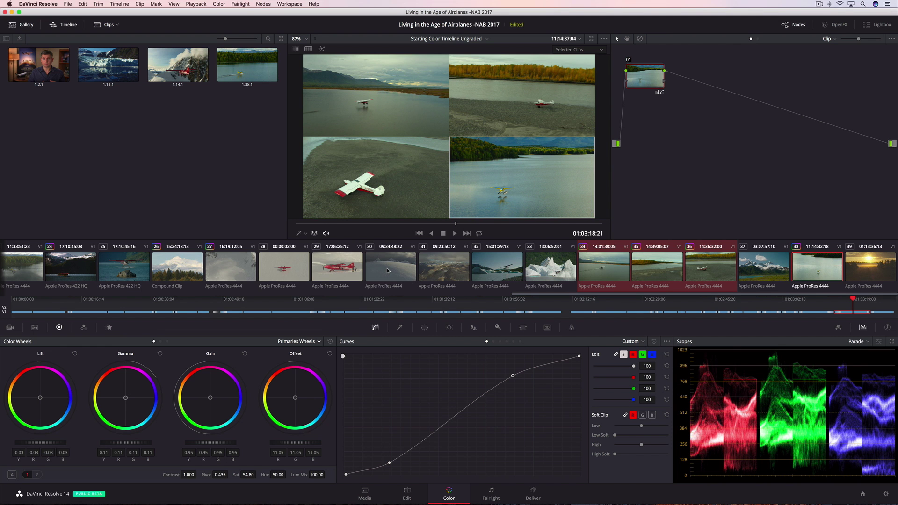
Select clip 30, the snowy peaks shot, and play a moment of it.
left_click(345, 397)
key("space")
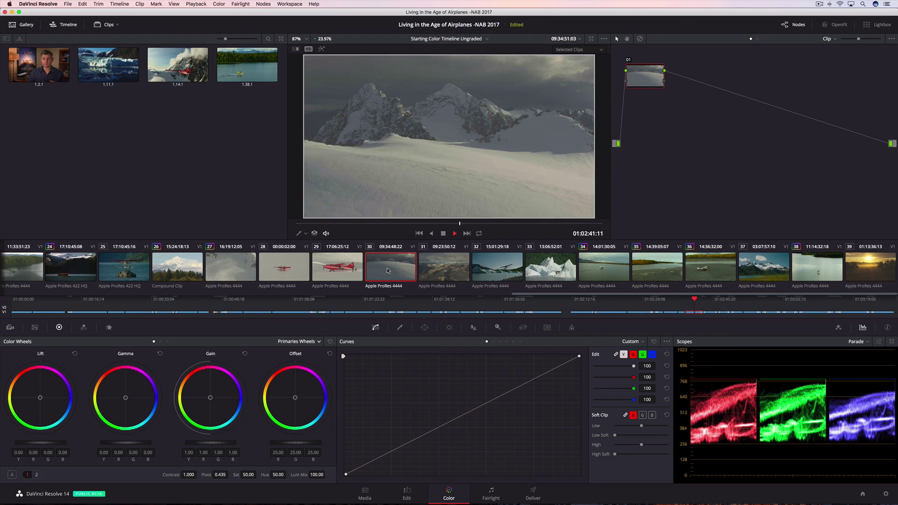
key("space")
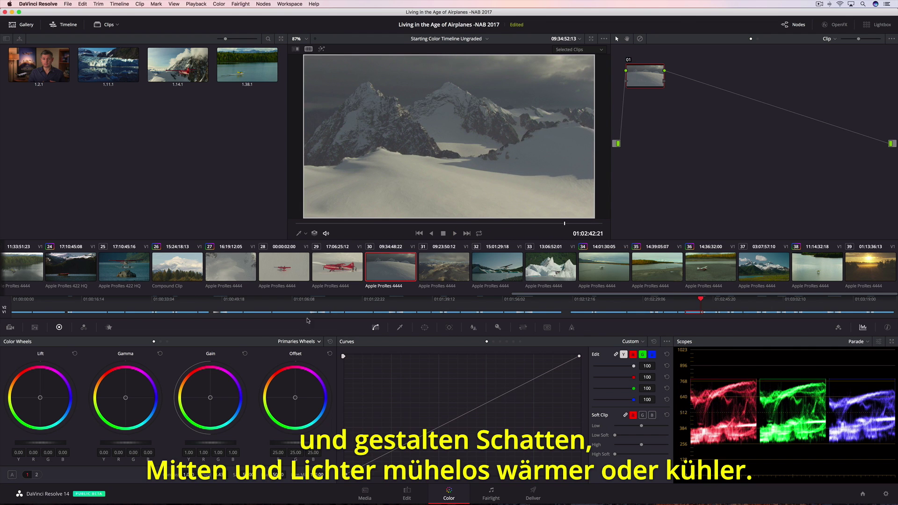
Deepen shadows to -0.09 and raise gain to about 1.33 for more contrast.
left_click_drag(40, 398, 41, 398)
left_click_drag(210, 398, 211, 397)
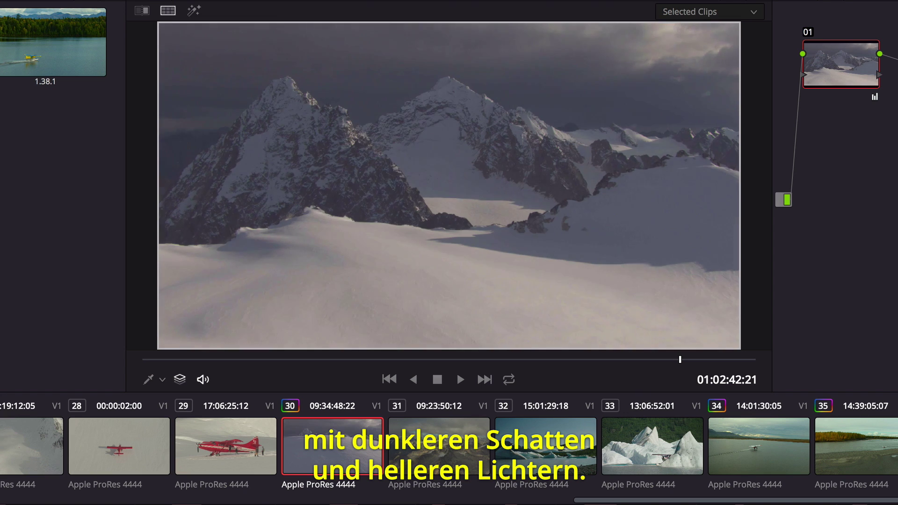
left_click_drag(189, 475, 201, 475)
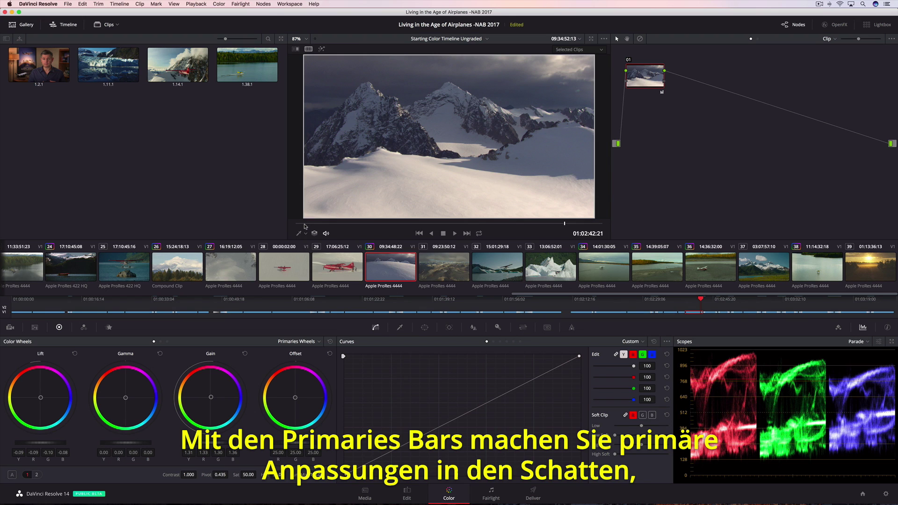
On the seaplane-by-the-rock clip, tweak RGB bars: shadow blue, midtone green, highlight blue and brightness.
left_click(125, 269)
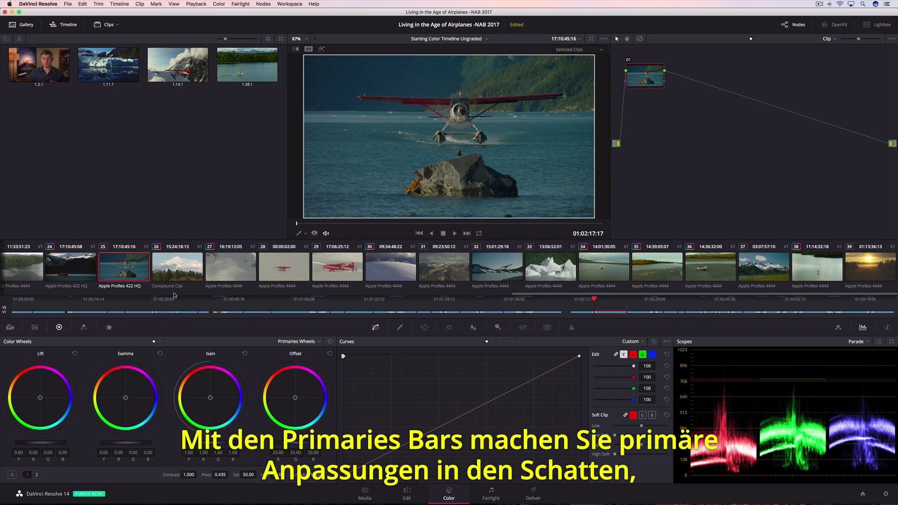
left_click(309, 341)
left_click(316, 360)
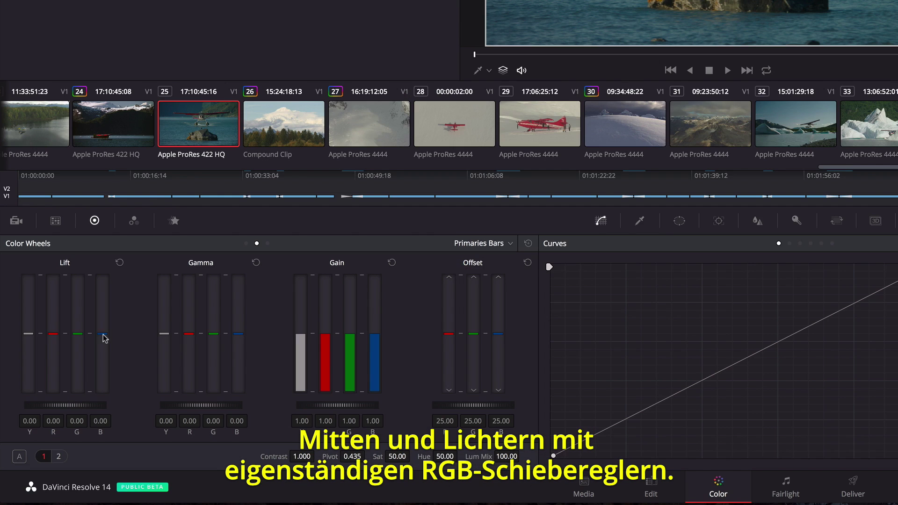
left_click_drag(63, 399, 64, 400)
left_click_drag(102, 335, 102, 333)
left_click_drag(214, 334, 213, 334)
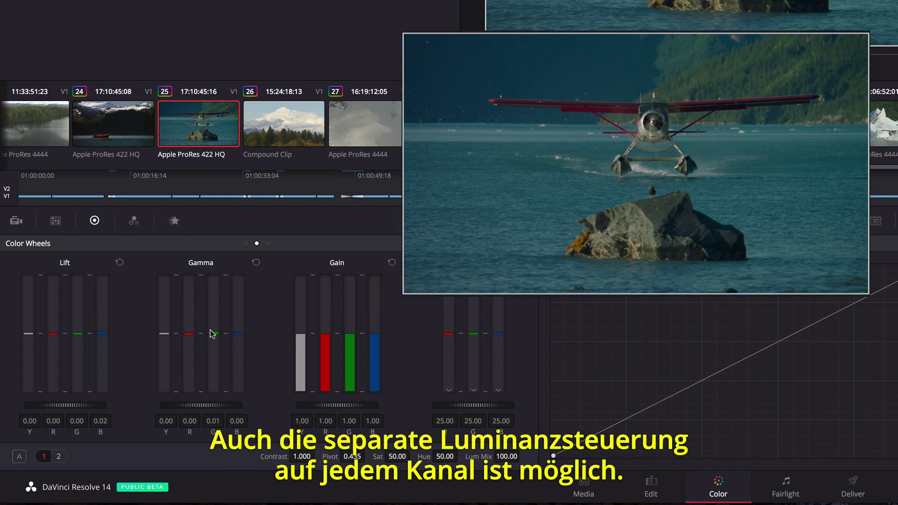
left_click_drag(374, 338, 374, 334)
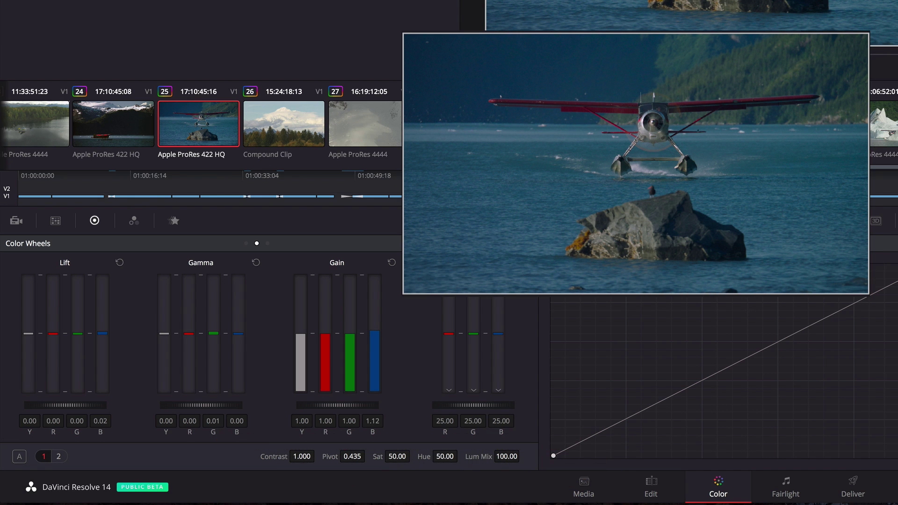
left_click_drag(301, 334, 300, 316)
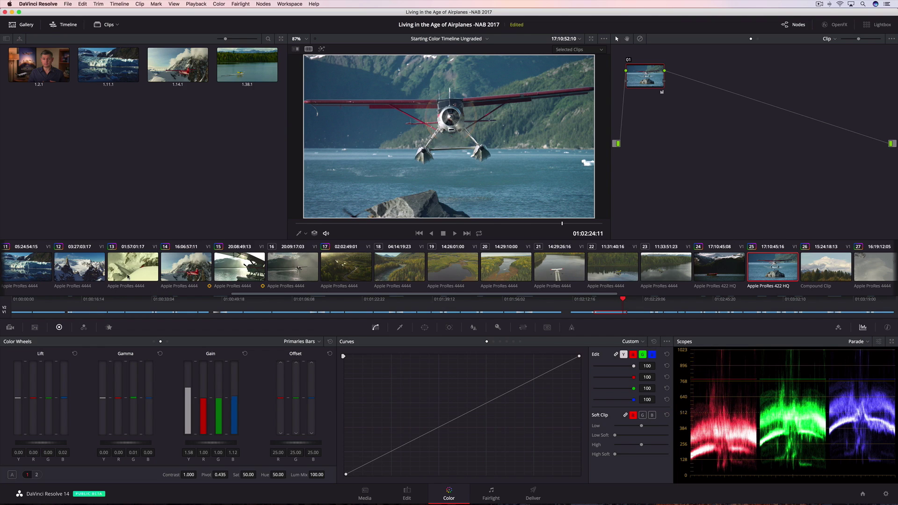
Select the snowy red-plane clip, review it, and raise Temperature to 320 on primaries page 2.
left_click(128, 277)
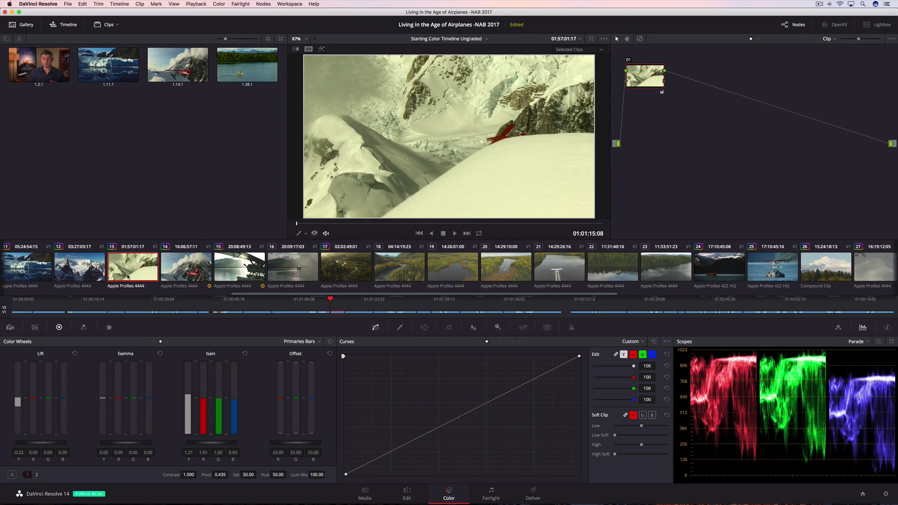
key("space")
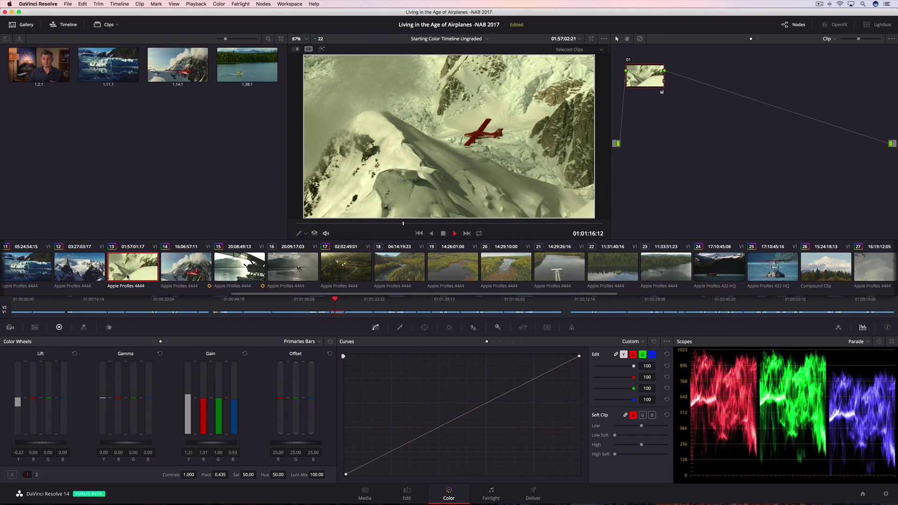
key("space")
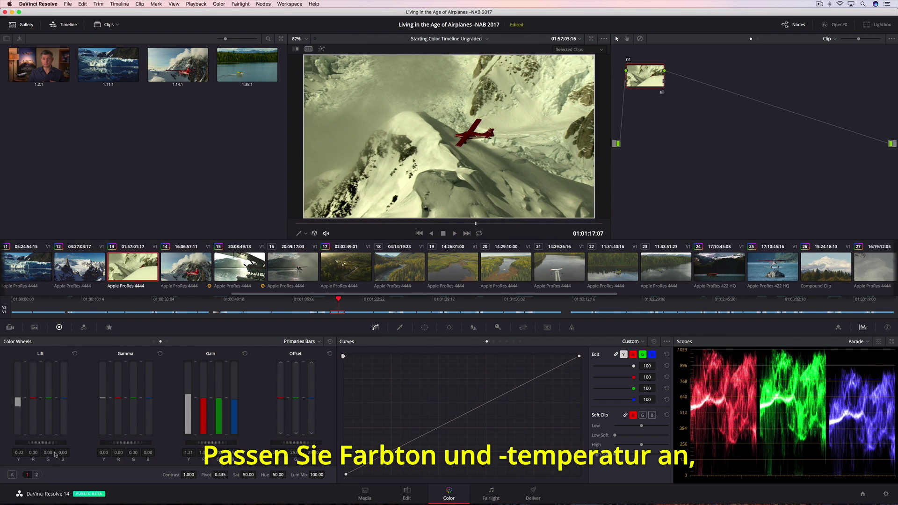
left_click(37, 476)
left_click_drag(110, 474, 140, 474)
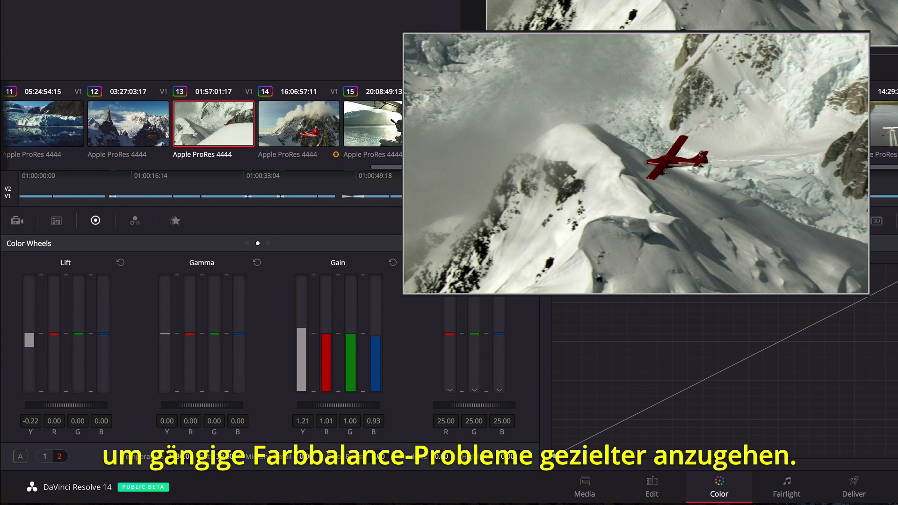
On clip 16, edit the blue custom curve and raise the red curve with a control point.
left_click(296, 274)
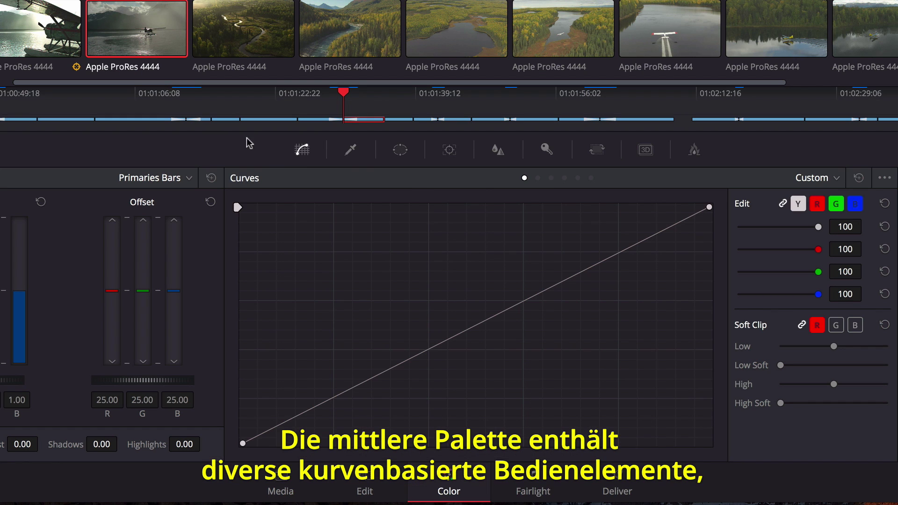
left_click(500, 341)
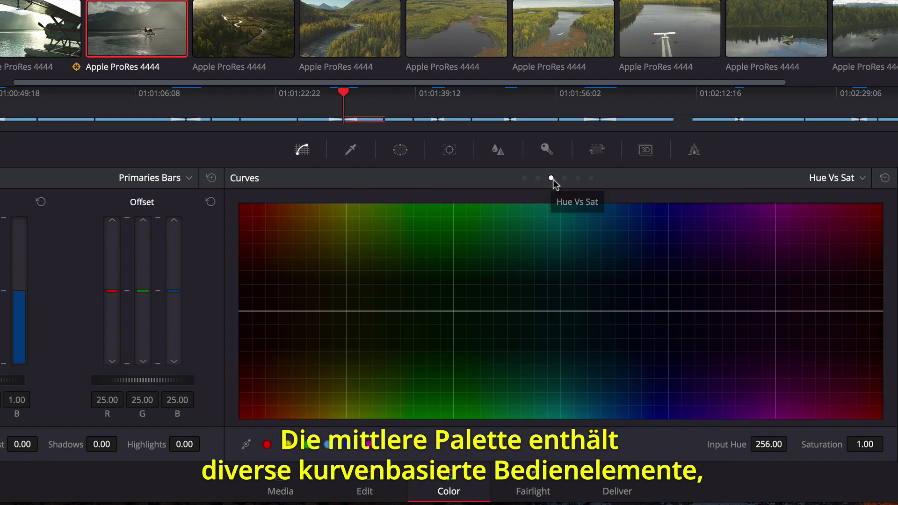
left_click(591, 178)
left_click(525, 178)
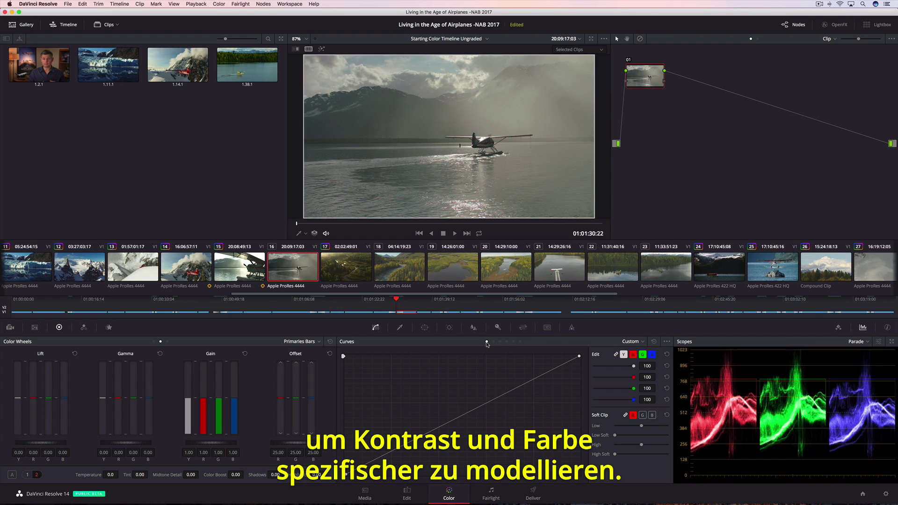
left_click(651, 354)
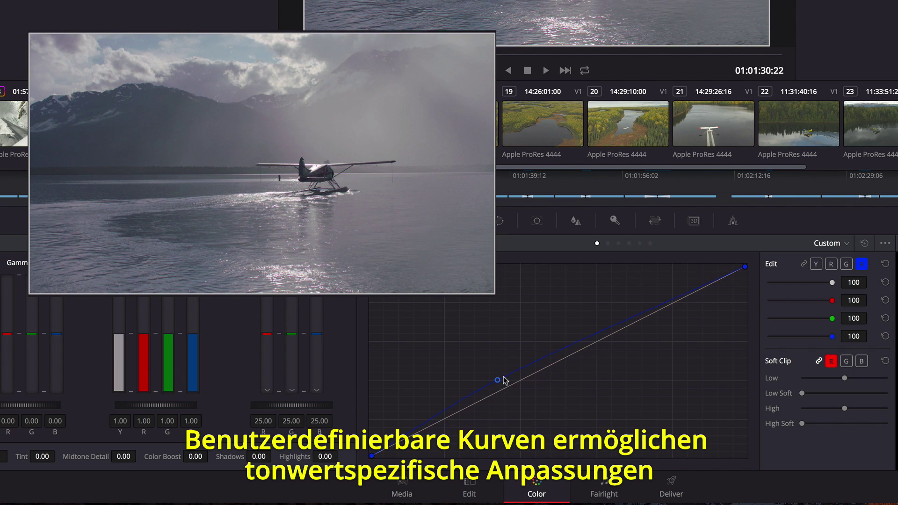
left_click(831, 263)
left_click_drag(665, 312, 655, 307)
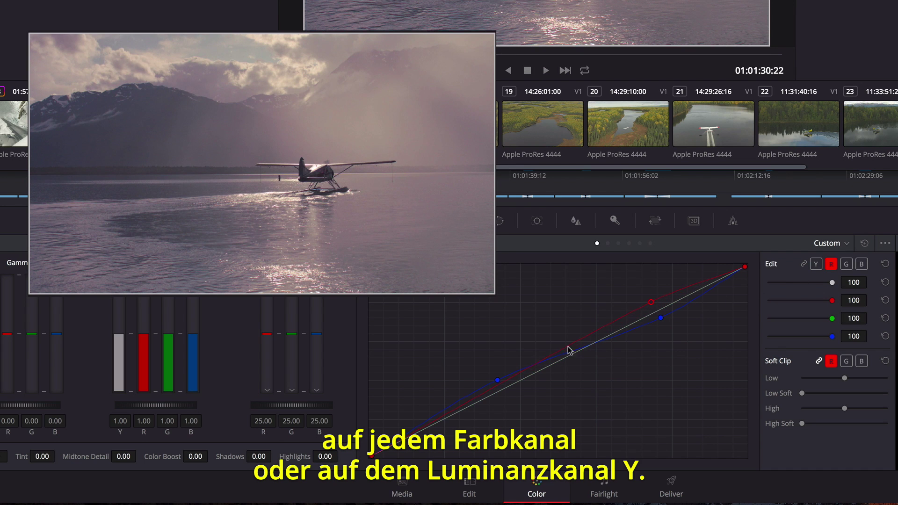
left_click(536, 366)
Add a contrast S-curve on the Y luminance curve and play back the grade.
left_click(815, 264)
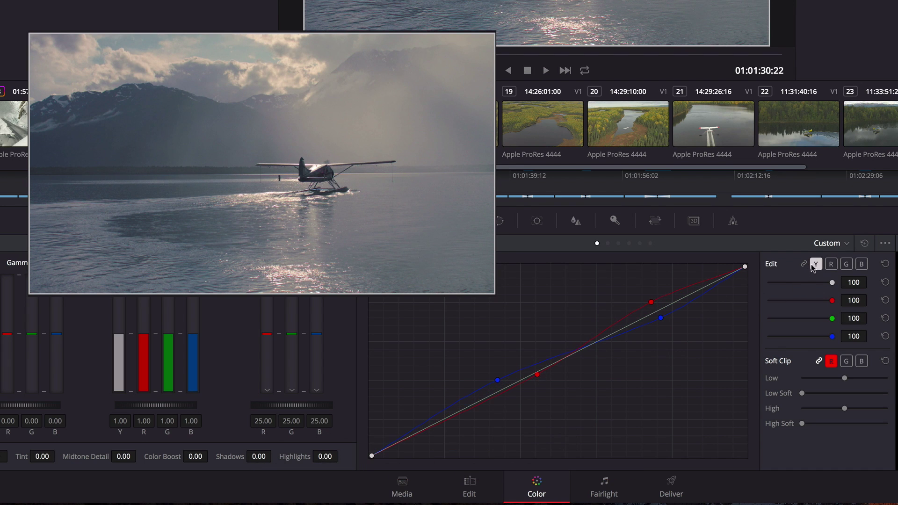
left_click_drag(486, 398, 490, 426)
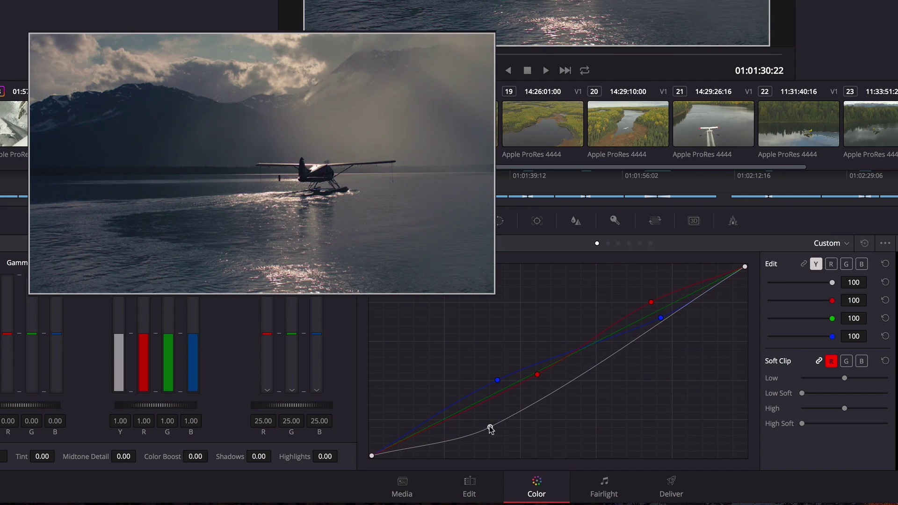
left_click_drag(607, 361, 612, 315)
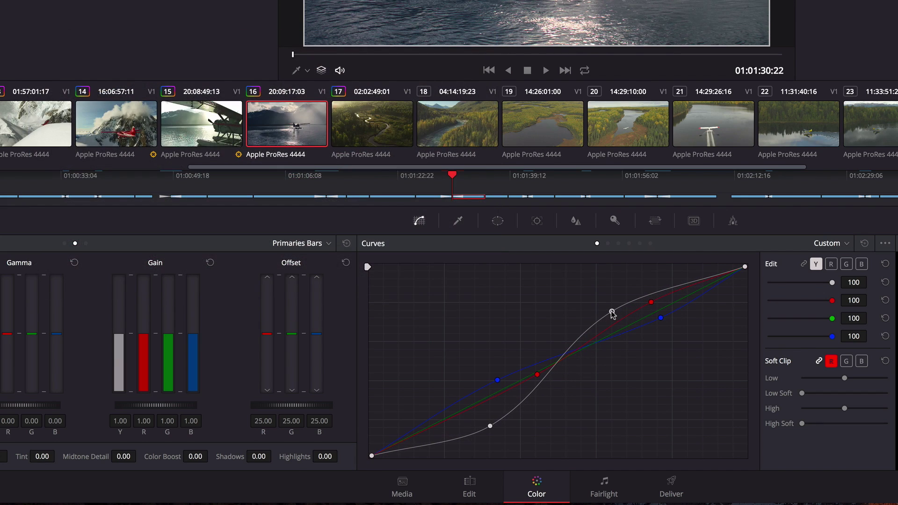
key("space")
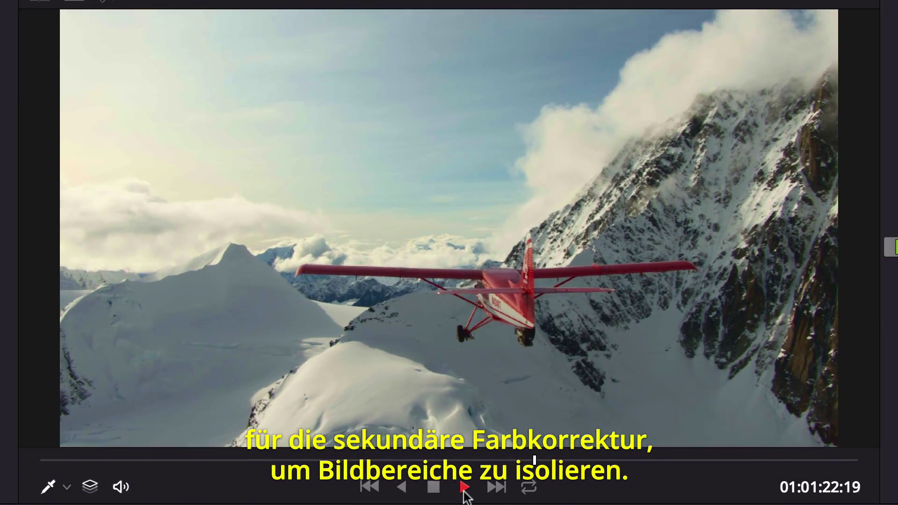
Shift red hues toward magenta on the Hue vs Hue curve, compare with bypass, and replay.
left_click(433, 487)
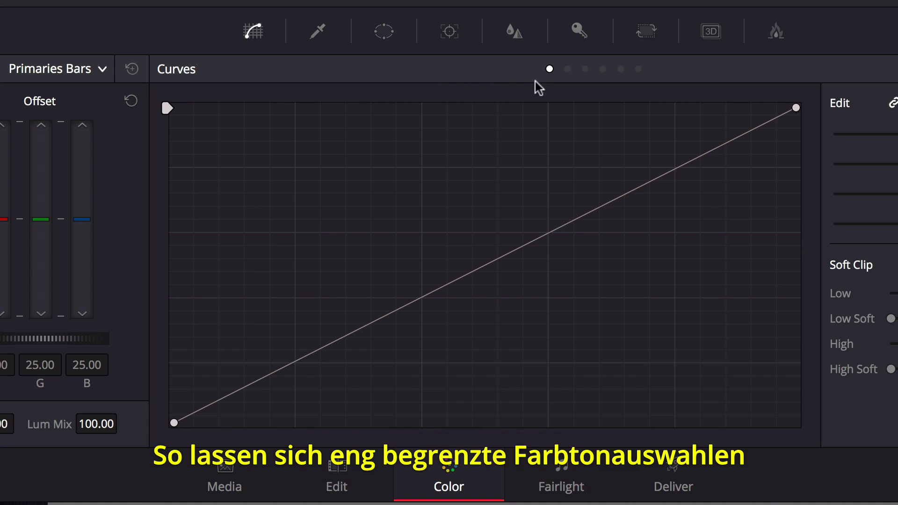
left_click(568, 69)
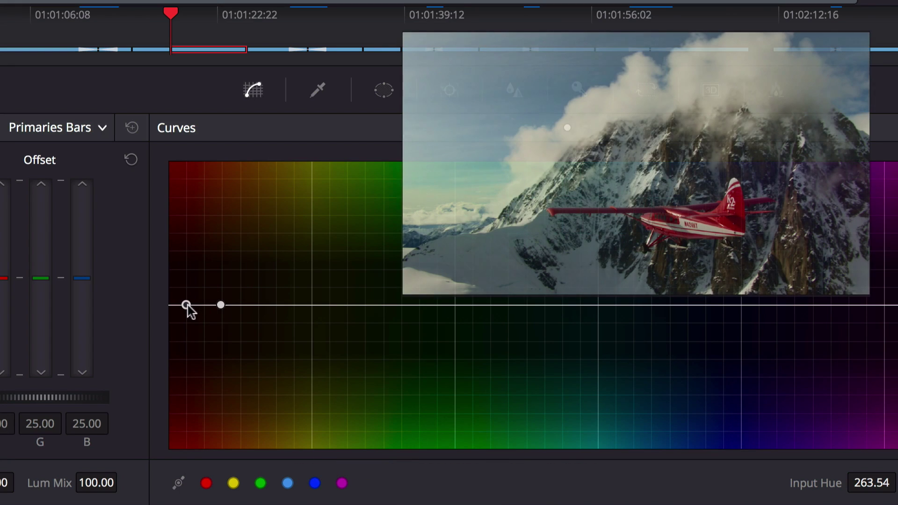
left_click_drag(186, 307, 187, 254)
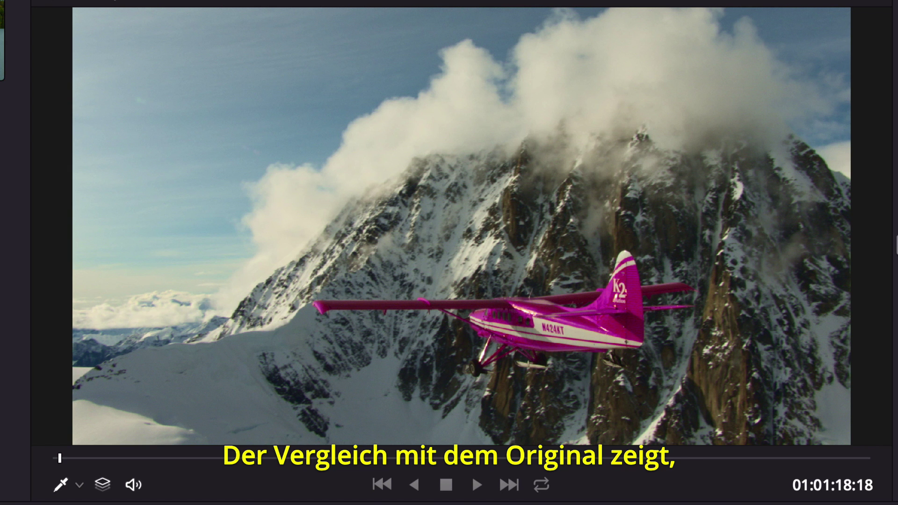
key("shift+d")
key("shift+d")
key("space")
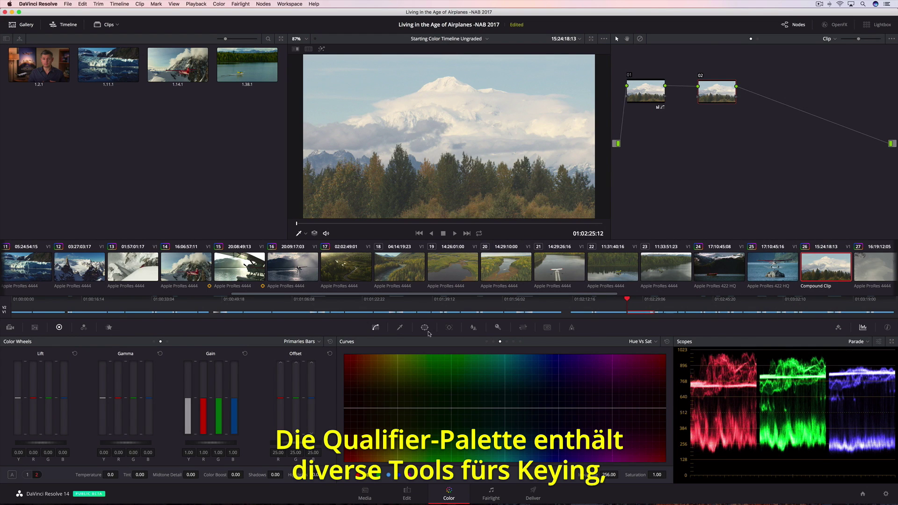
Key the mountain treeline with a 3D qualifier stroke, then play red floatplane clip 24.
left_click(399, 329)
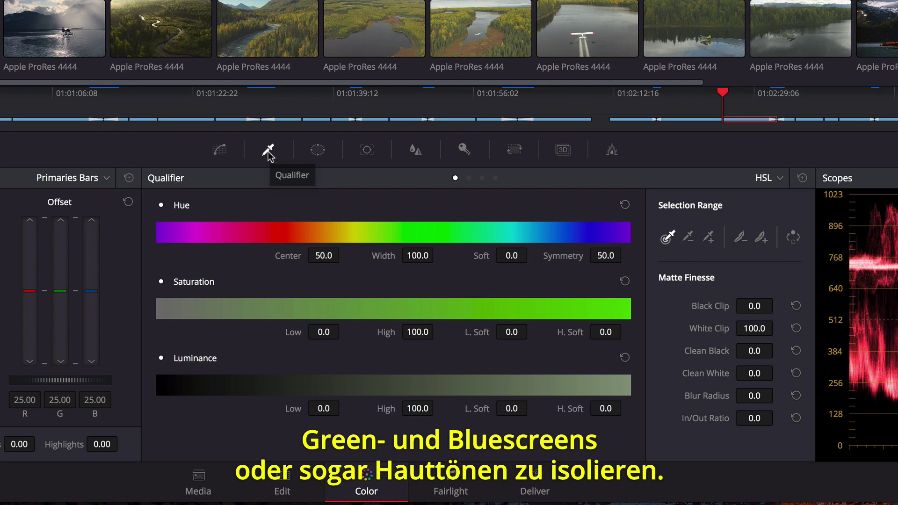
left_click(773, 181)
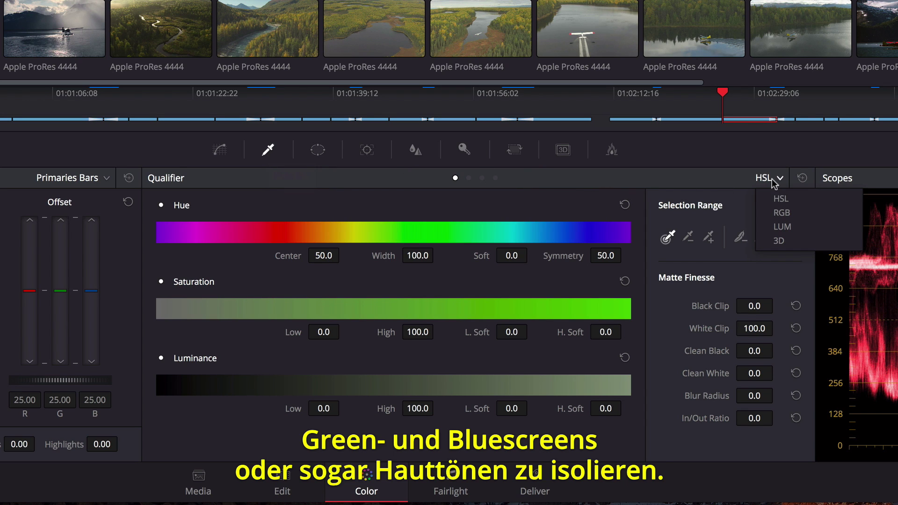
left_click(779, 242)
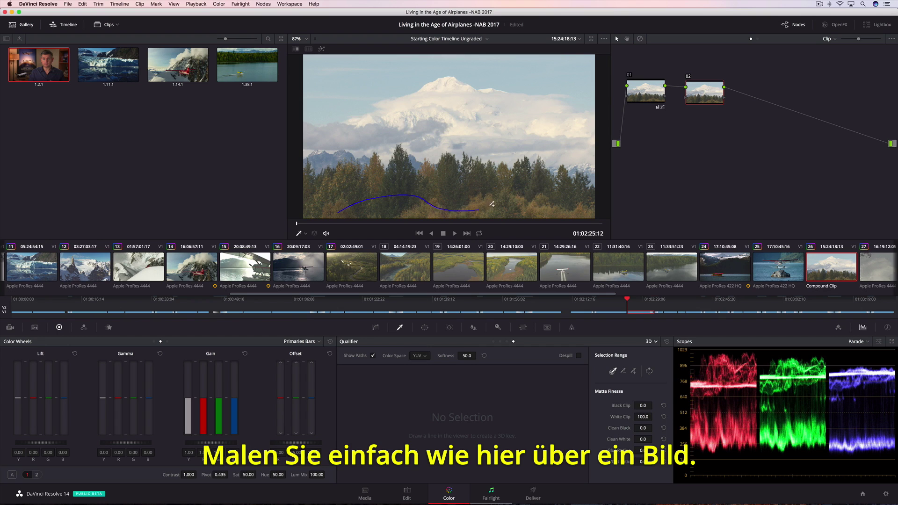
left_click_drag(545, 192, 572, 202)
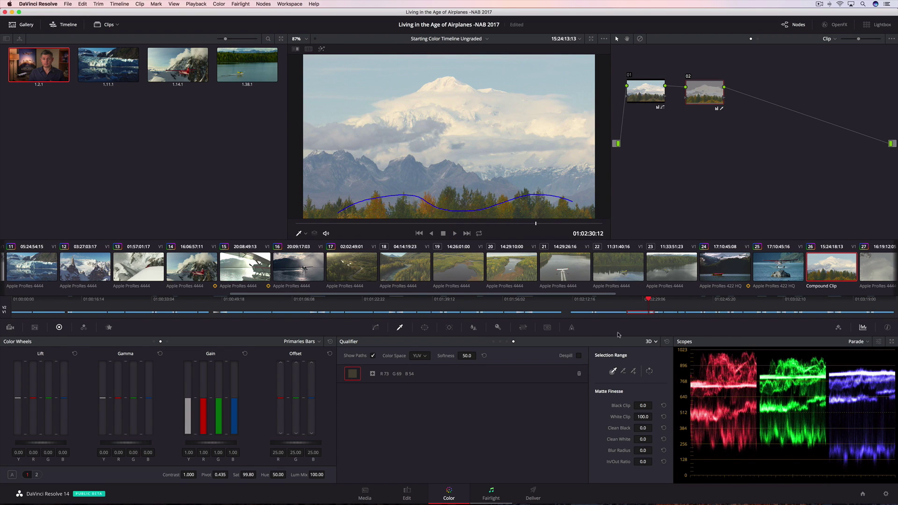
left_click(718, 276)
left_click(454, 233)
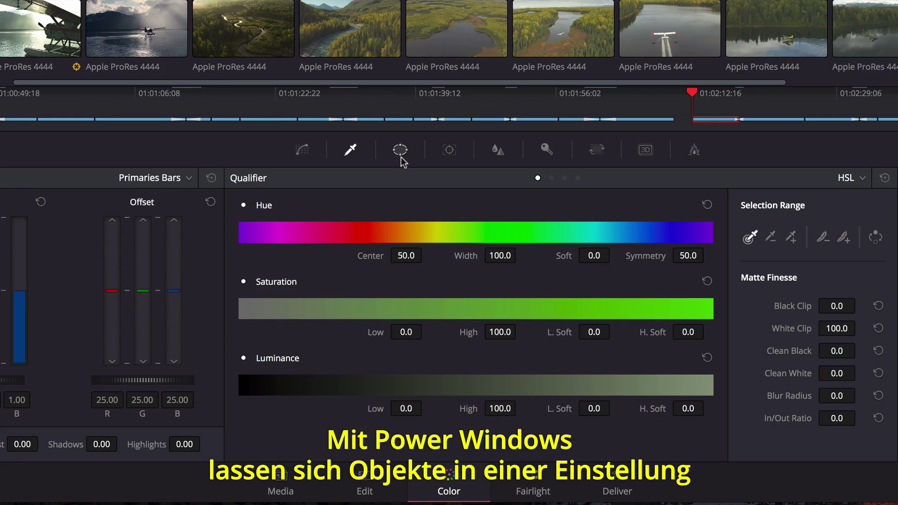
Outline the whole floatplane, including fuselage, cockpit, wings, strut and tail, with a closed Curve window.
left_click(401, 158)
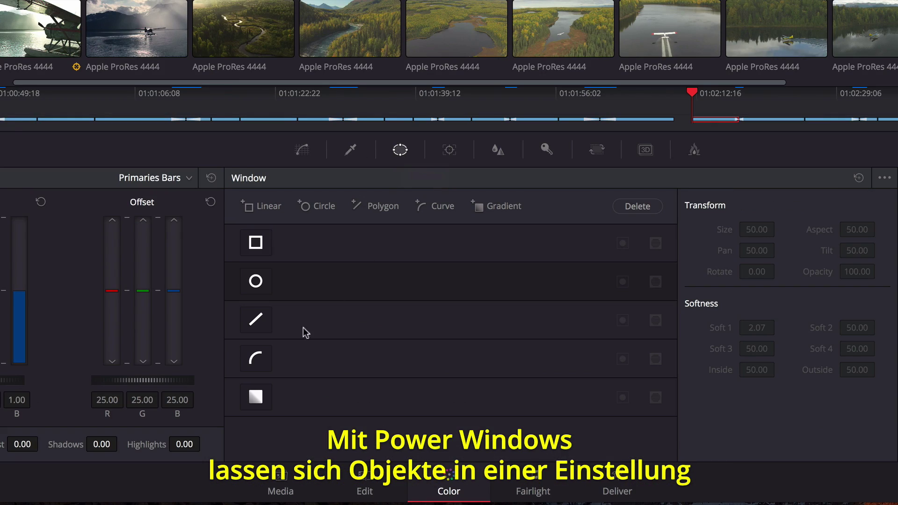
left_click(259, 362)
left_click(147, 236)
left_click(160, 249)
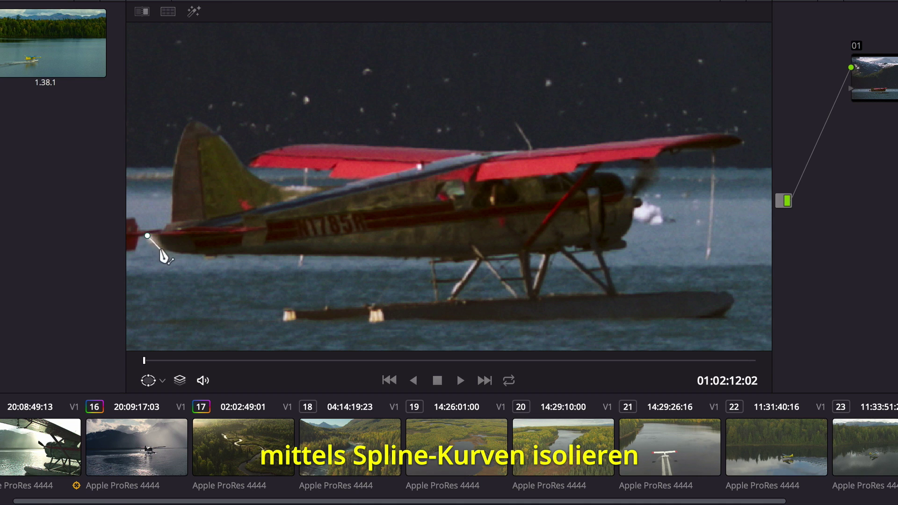
left_click(463, 257)
left_click(622, 240)
left_click(634, 208)
left_click(614, 173)
left_click(536, 179)
left_click(572, 171)
left_click(576, 163)
left_click(652, 157)
left_click(678, 148)
left_click(509, 148)
left_click(421, 147)
left_click(303, 141)
left_click(257, 156)
left_click(258, 168)
left_click(327, 175)
left_click(367, 178)
left_click(284, 198)
left_click(244, 173)
left_click(202, 124)
left_click(191, 121)
left_click(147, 236)
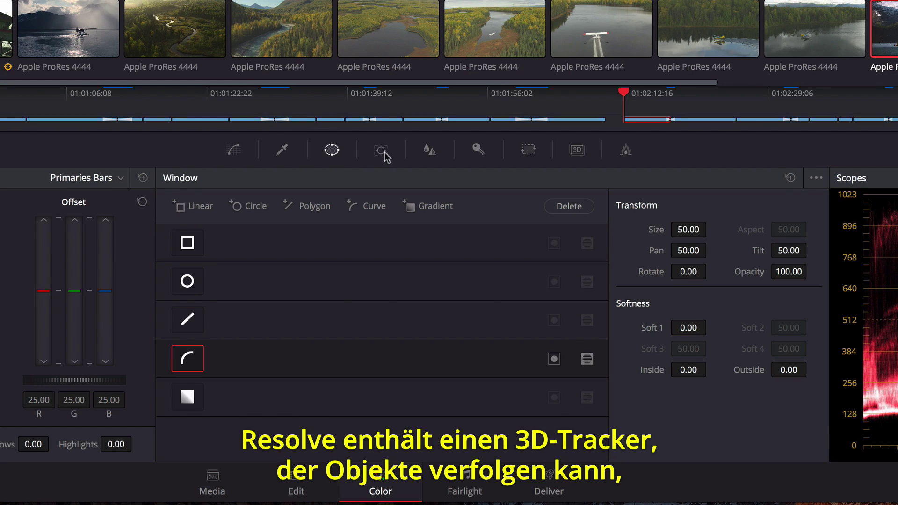
Track the plane mask forward, tighten the wingtip points, shift and shrink the left-wing points.
left_click(382, 150)
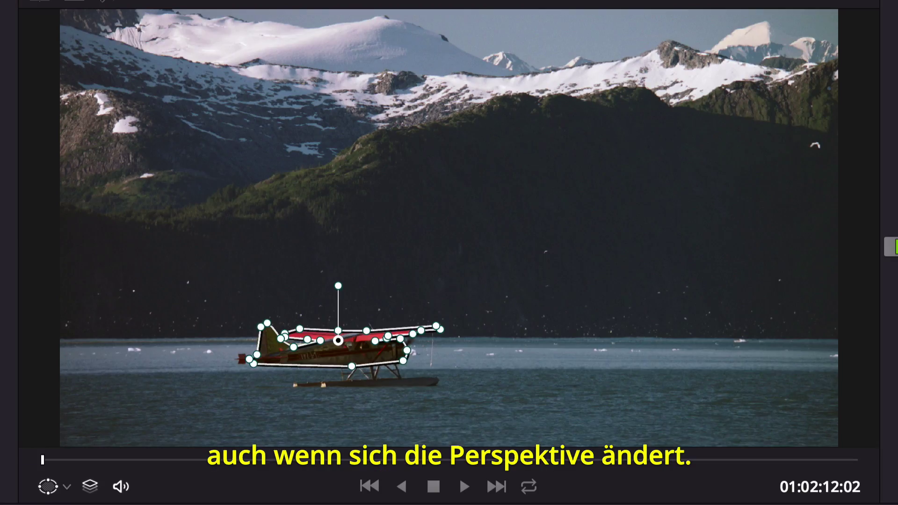
left_click(240, 206)
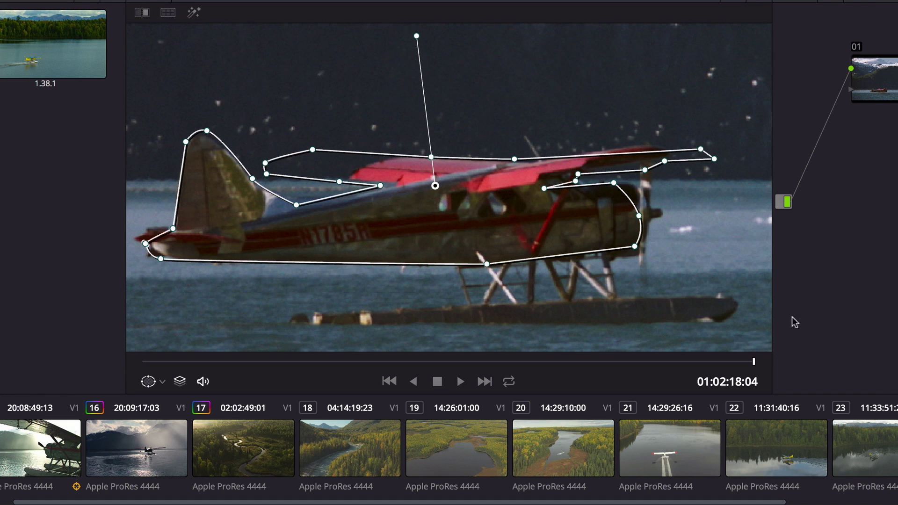
left_click_drag(700, 148, 651, 140)
left_click_drag(714, 160, 652, 156)
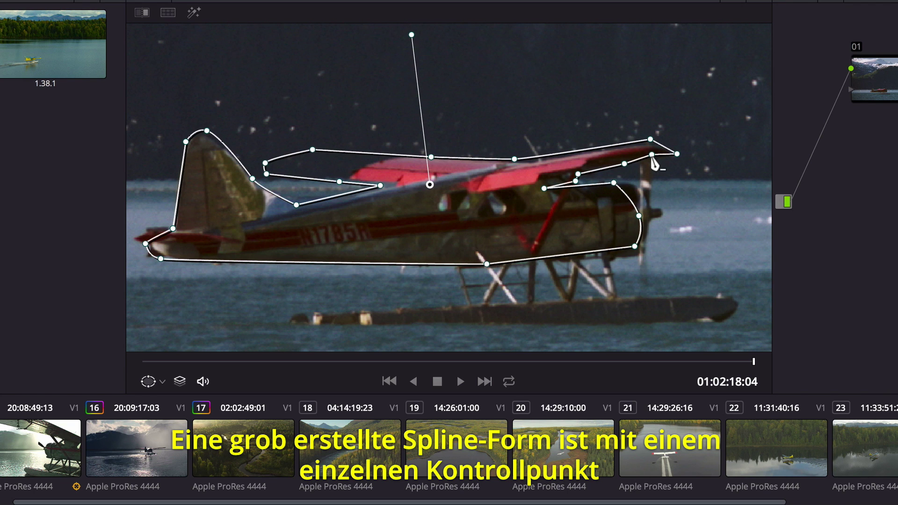
left_click_drag(258, 118, 346, 184)
left_click_drag(295, 141, 376, 147)
left_click_drag(326, 113, 339, 122)
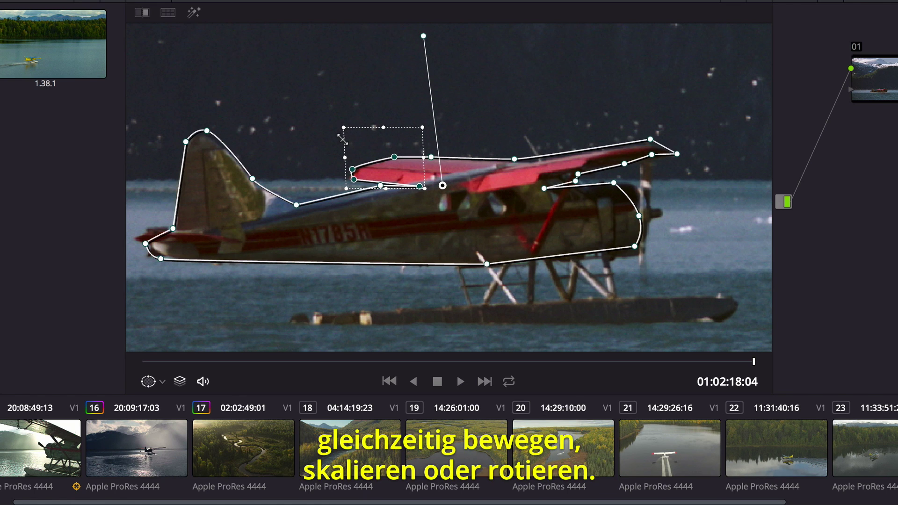
key("alt+t")
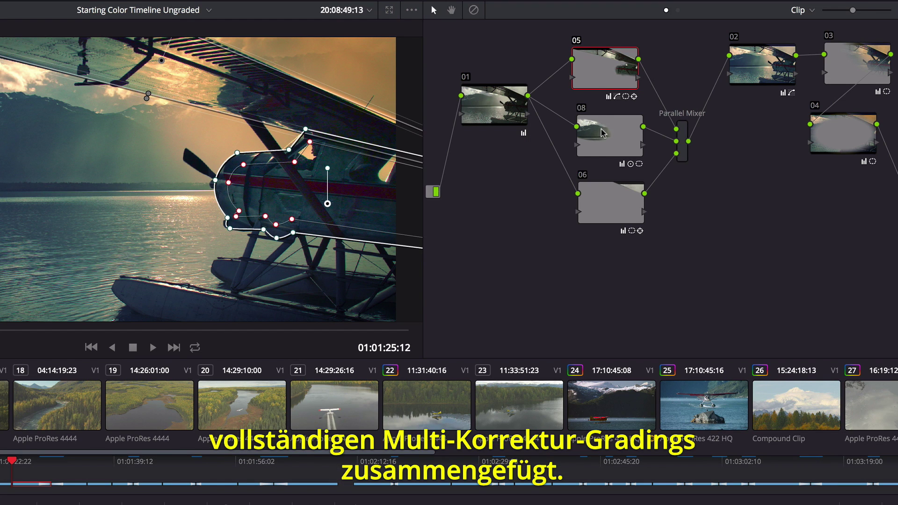
Insert node 03 into the link between the Parallel Mixer and node 02.
left_click(603, 134)
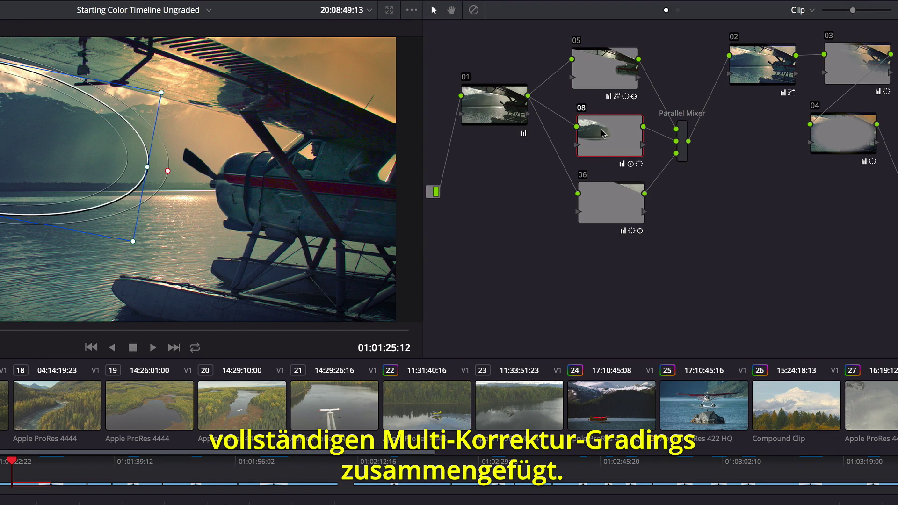
left_click(604, 199)
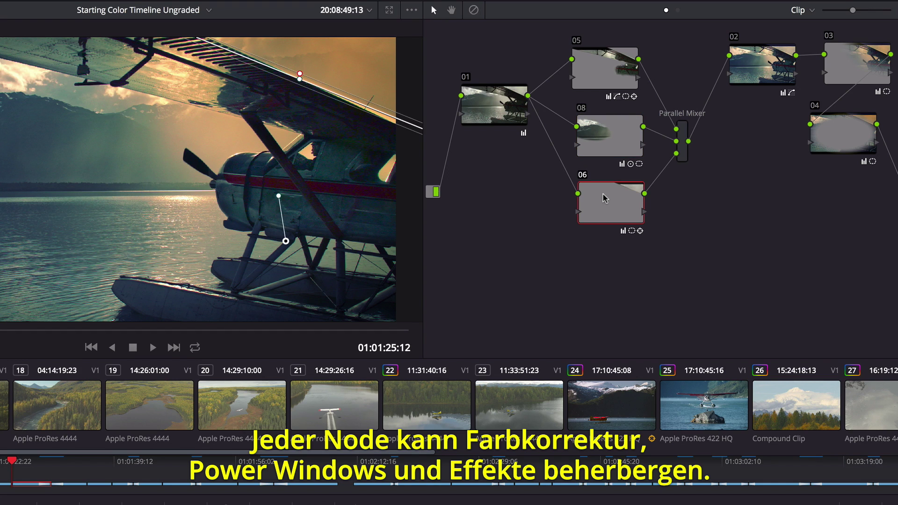
left_click(769, 69)
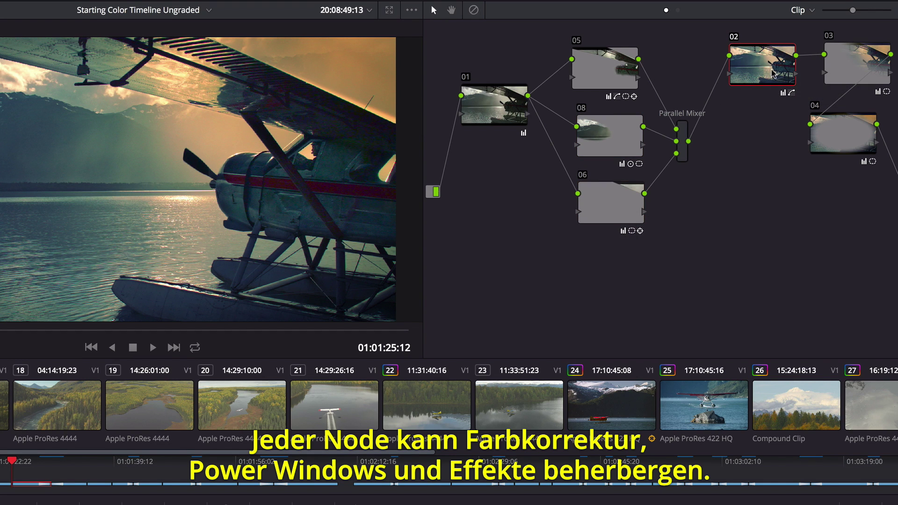
left_click(844, 69)
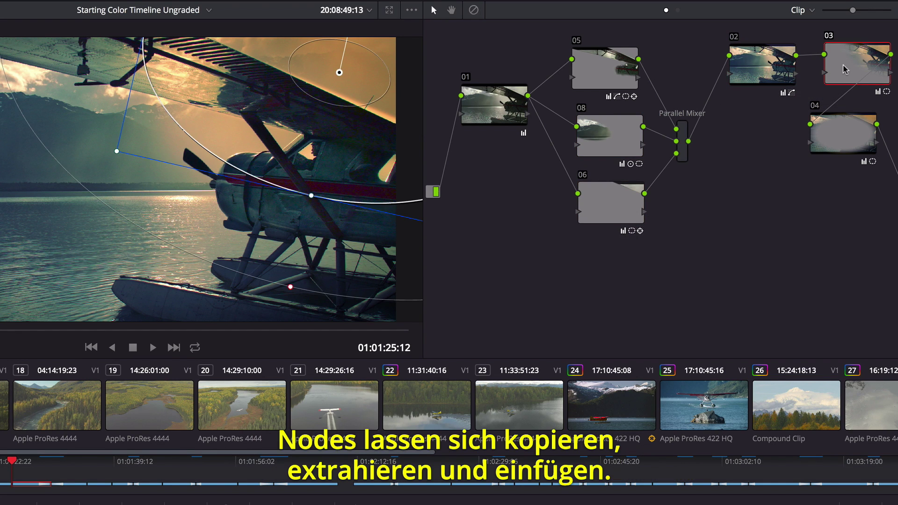
left_click_drag(844, 69, 704, 98)
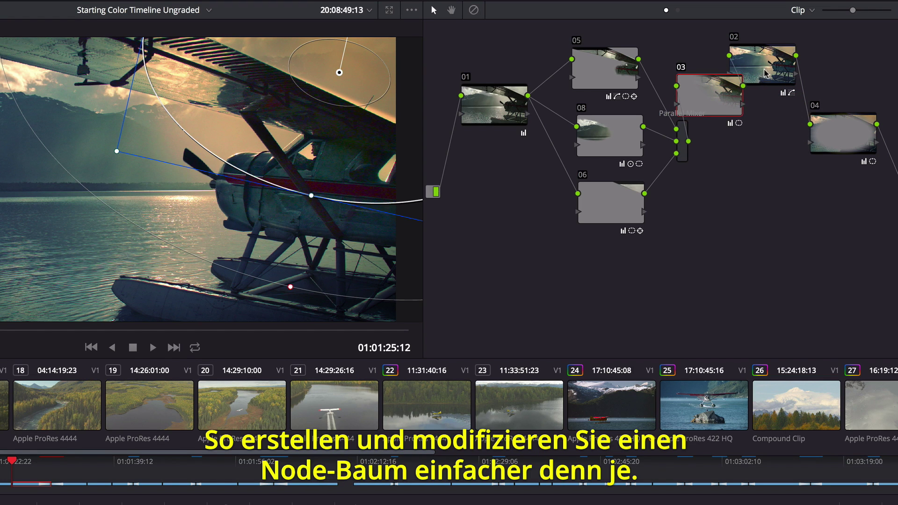
left_click_drag(764, 75, 823, 66)
left_click_drag(728, 93, 754, 70)
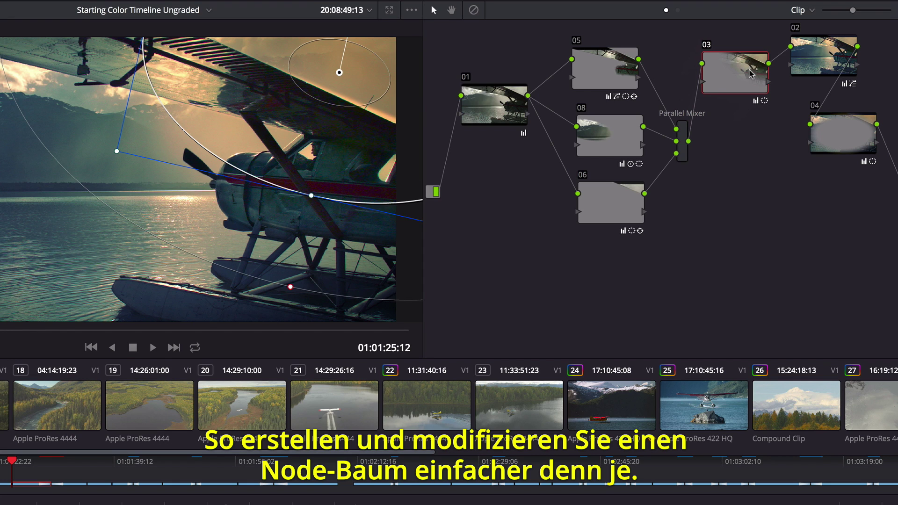
Combine nodes 05, 08 and 06 into a compound node, move it up, then decompose it.
mouse_move(545, 32)
left_mouse_down()
mouse_move(650, 89)
mouse_move(678, 185)
mouse_move(677, 237)
left_mouse_up()
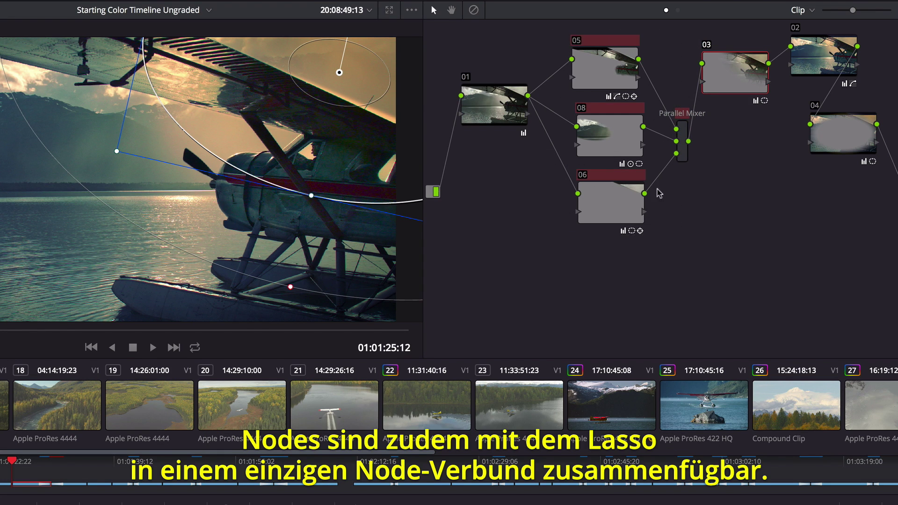
right_click(618, 139)
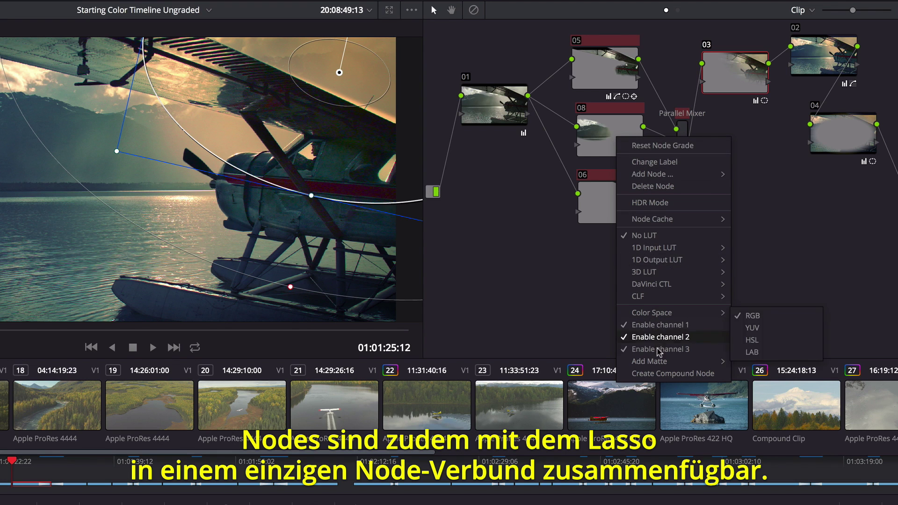
left_click(660, 374)
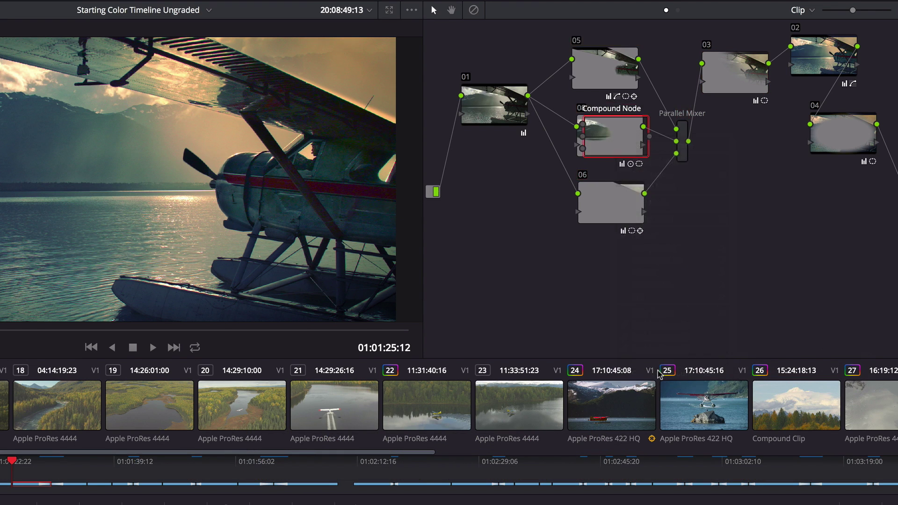
left_click_drag(617, 143, 613, 113)
right_click(610, 111)
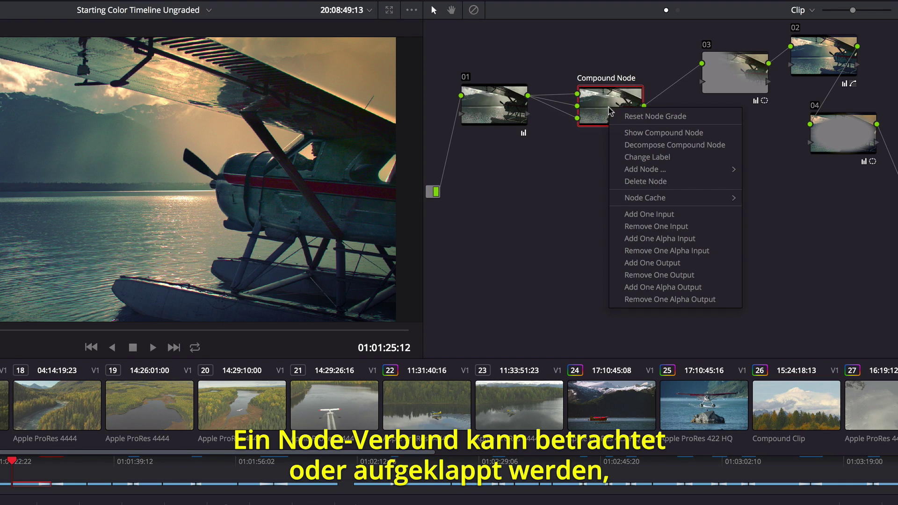
left_click(668, 148)
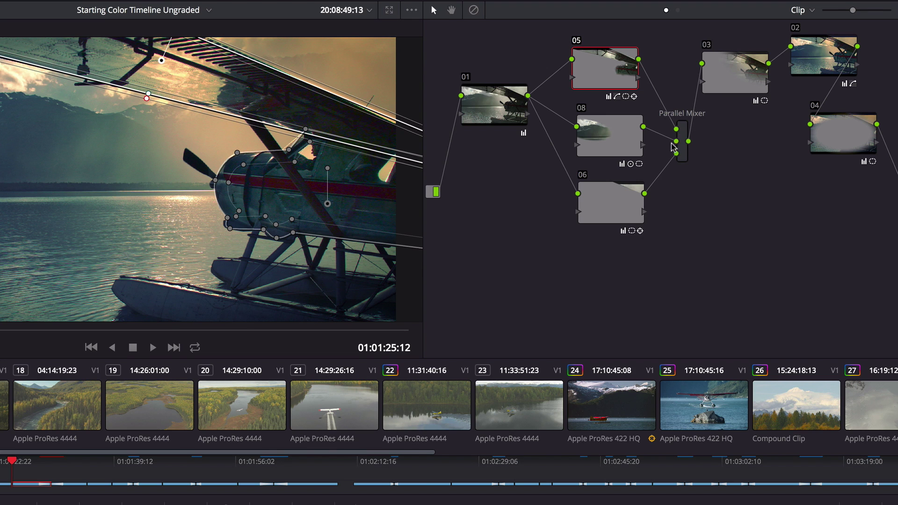
Move nodes 03, 02 and 04 lower in the node tree together.
left_click_drag(741, 47, 729, 136)
left_click_drag(855, 141, 860, 199)
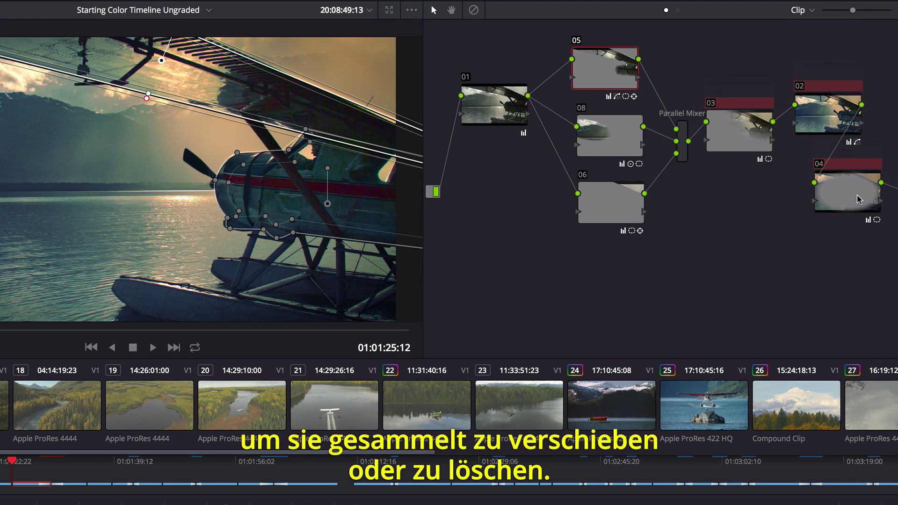
left_click(838, 245)
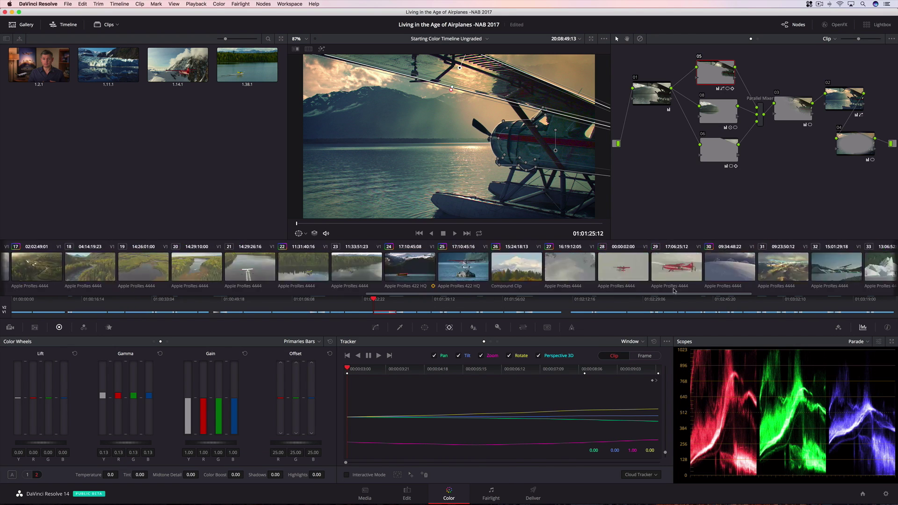
left_click_drag(674, 291, 816, 286)
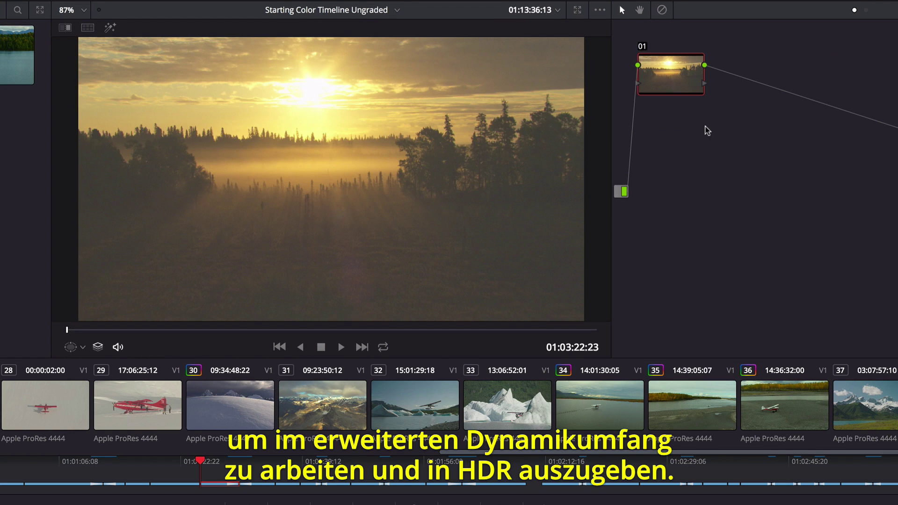
Switch node 01 to HDR mode and shape an S-curve with darker shadows.
right_click(673, 81)
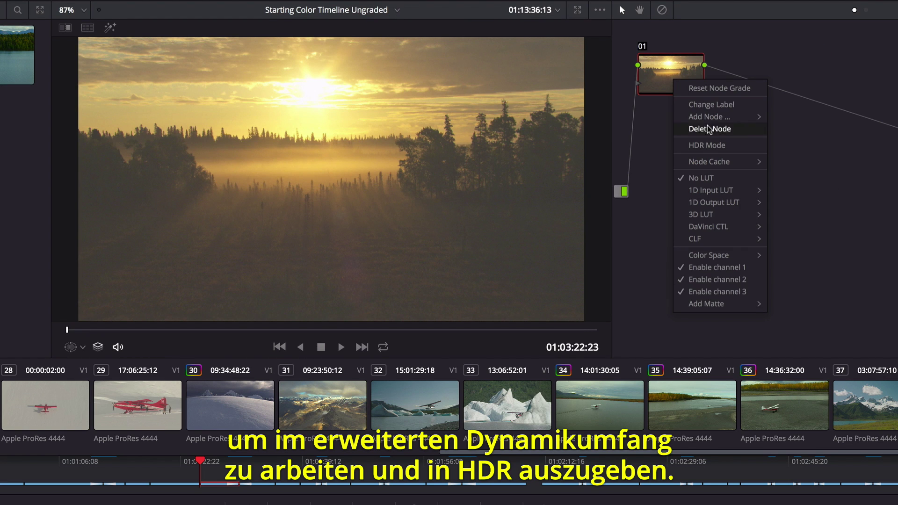
left_click(707, 145)
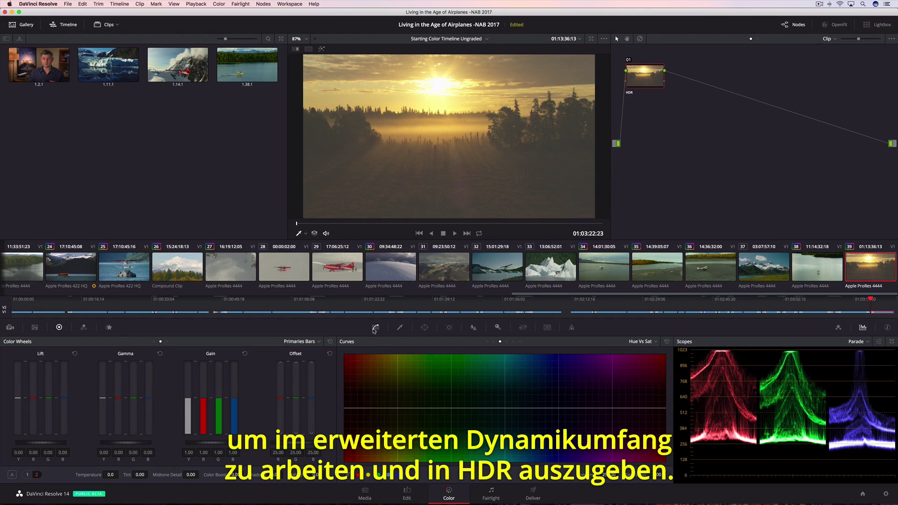
left_click_drag(425, 434, 425, 457)
left_click_drag(486, 417, 524, 362)
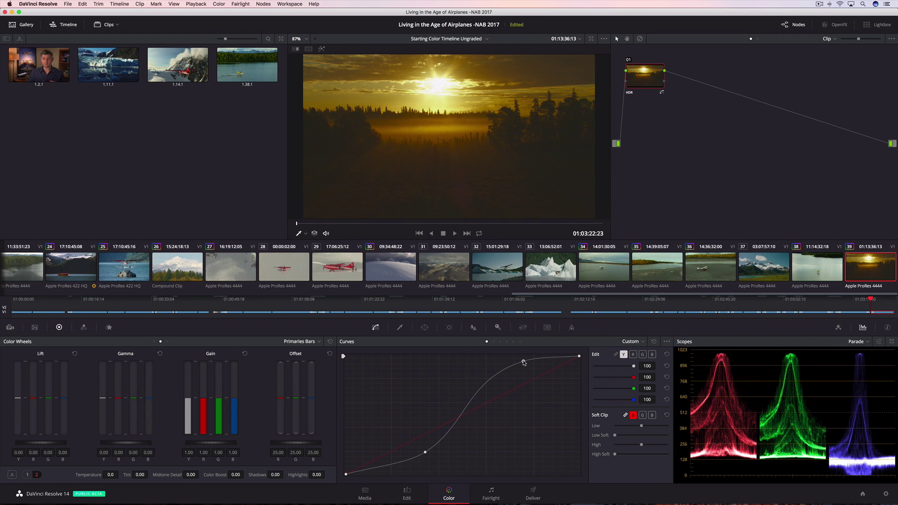
Lower Lift to -0.02 and raise Gain to brighten the highlights, then play back.
left_click_drag(54, 442, 47, 443)
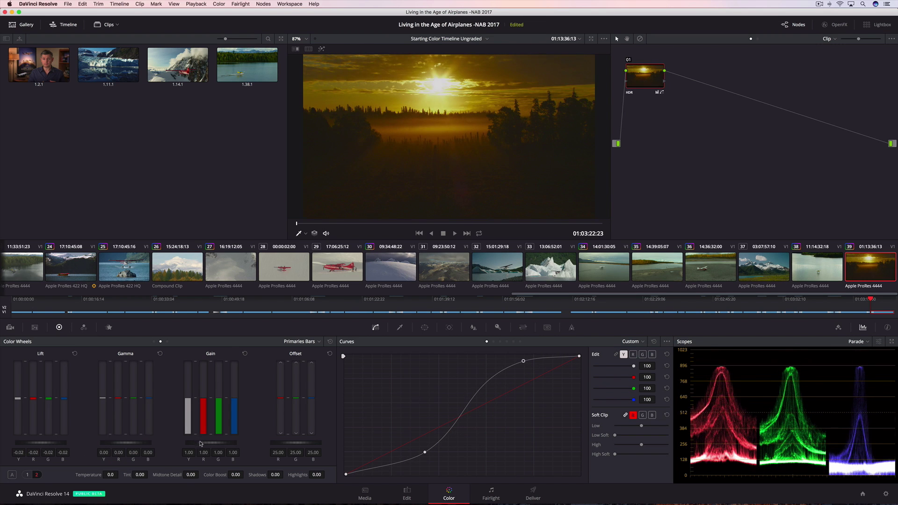
left_click_drag(198, 443, 206, 444)
key("space")
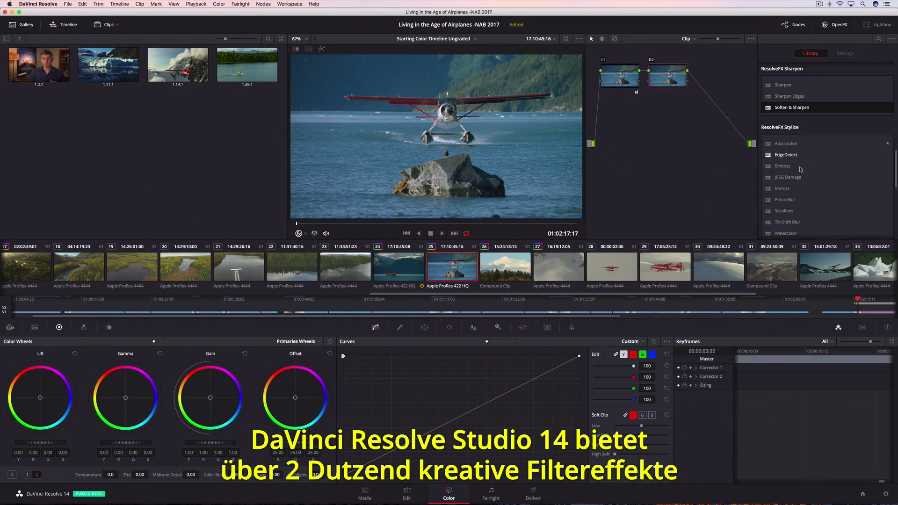
Apply Tilt-Shift Blur to node 02 with Blur Strength 5.45 and Center Y 0.682.
left_click_drag(789, 223, 707, 112)
left_click_drag(668, 75, 668, 76)
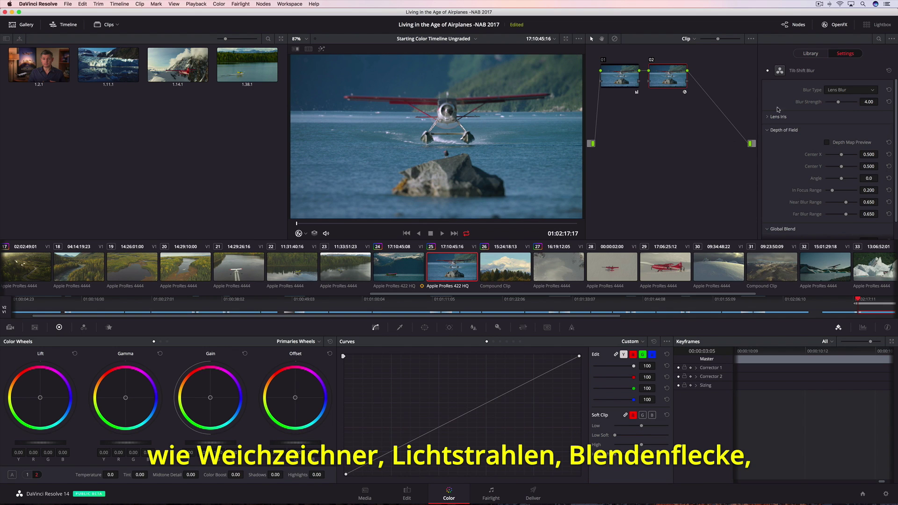
left_click_drag(838, 103, 843, 103)
left_click_drag(843, 167, 847, 167)
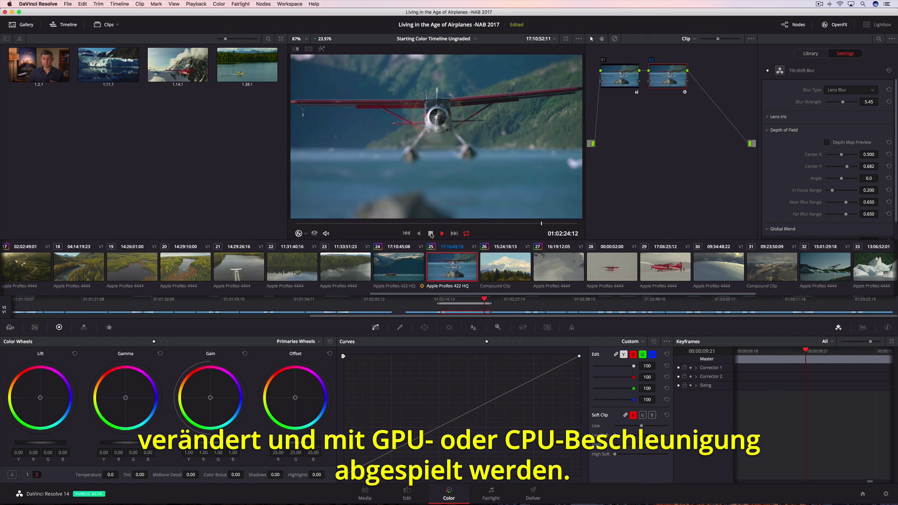
left_click(431, 234)
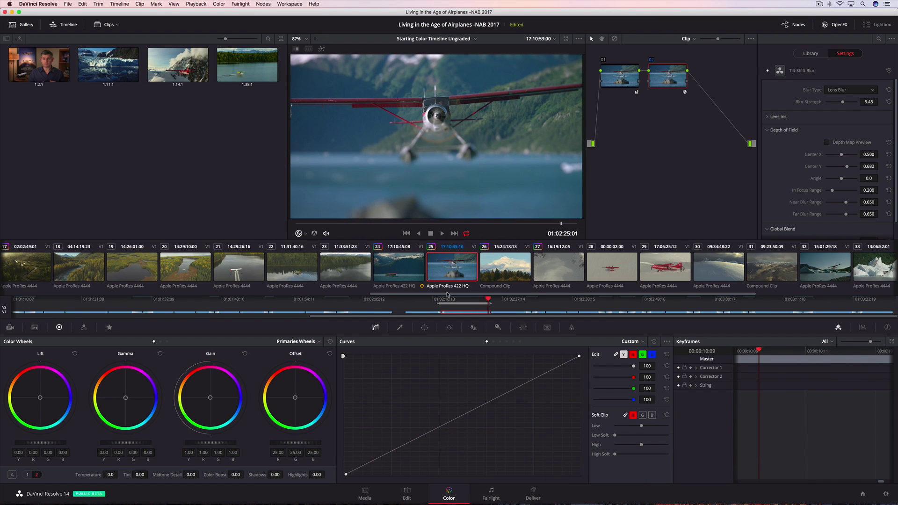
Load interview clip 02, enlarge the view onto the face, and run face analysis.
left_click_drag(446, 295, 190, 295)
scroll(70, 305, "up", 1)
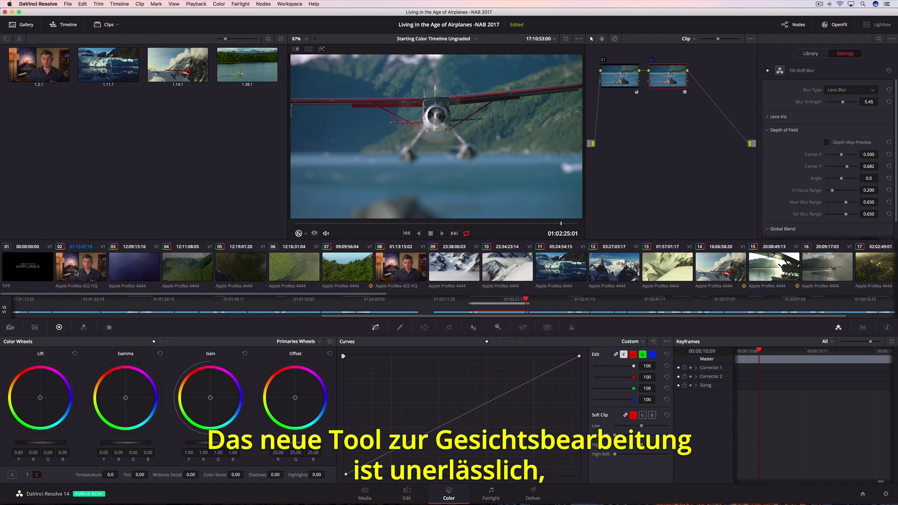
left_click(76, 273)
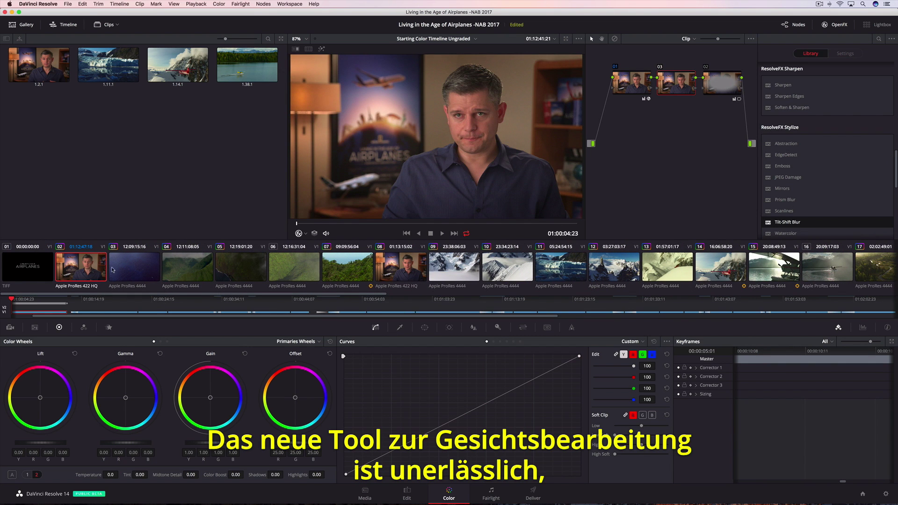
scroll(489, 116, "up", 4)
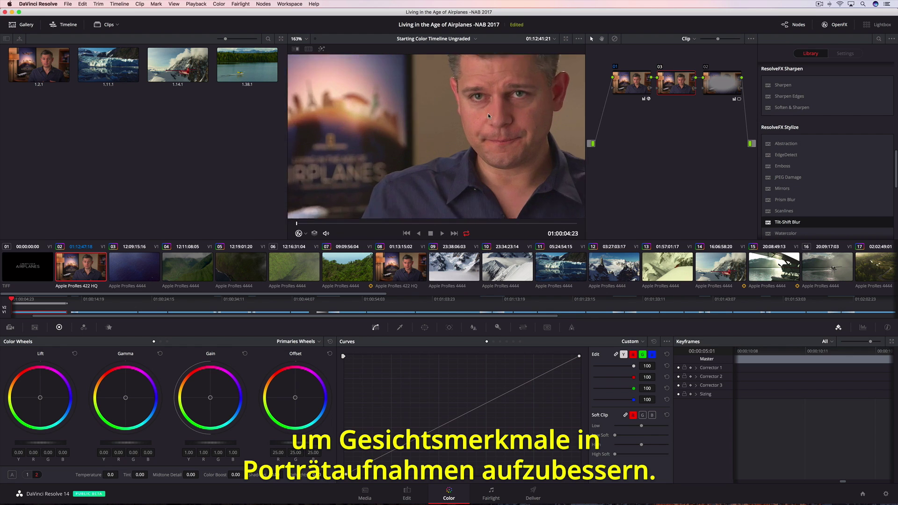
left_click_drag(487, 114, 388, 187)
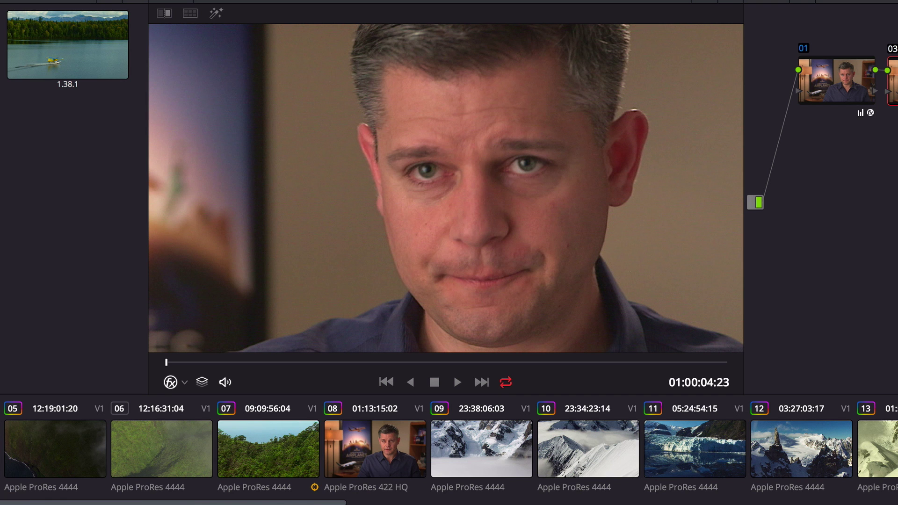
left_click(454, 374)
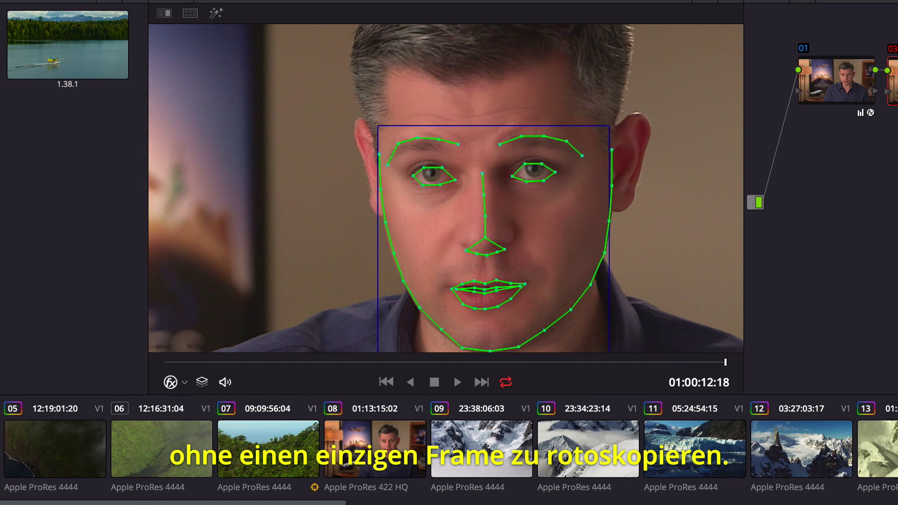
Hide the face overlay, set skin smoothing 0.488, sharpen eyes to 0.803, and add eye light.
left_click_drag(734, 364, 411, 361)
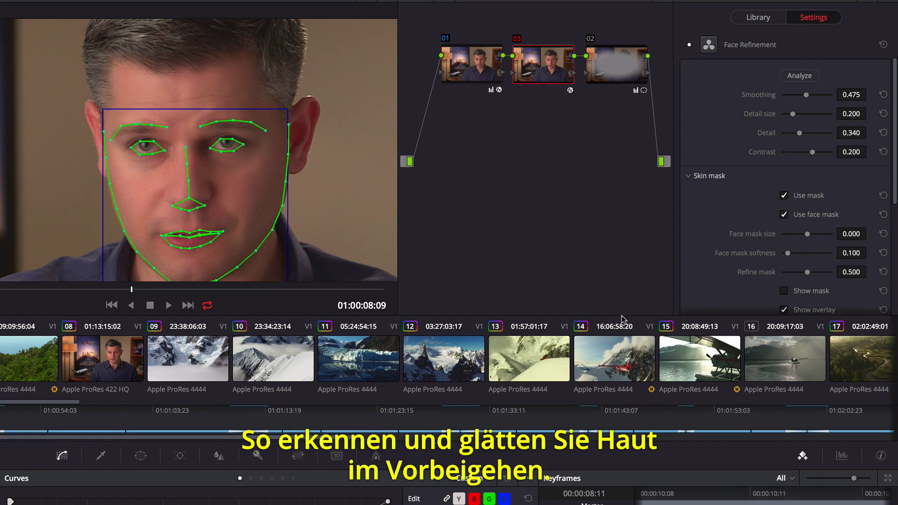
left_click(784, 310)
left_click_drag(805, 95, 790, 97)
left_click_drag(894, 118, 889, 221)
left_click(691, 179)
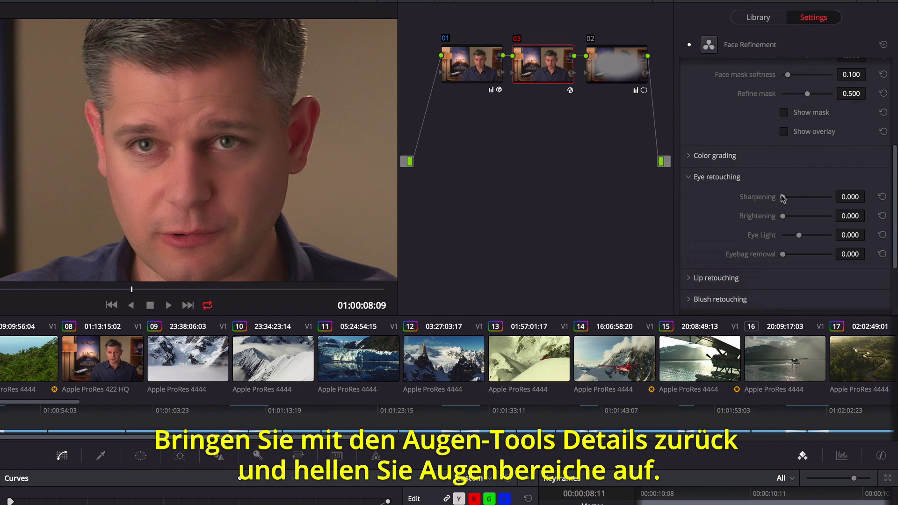
left_click_drag(814, 198, 822, 197)
mouse_move(800, 235)
left_mouse_down()
mouse_move(802, 253)
mouse_move(814, 250)
left_mouse_up()
Raise lip saturation to 0.233 and reduce forehead smoothing to 0.070.
left_click(689, 279)
scroll(790, 270, "down", 2)
left_click_drag(807, 275, 813, 276)
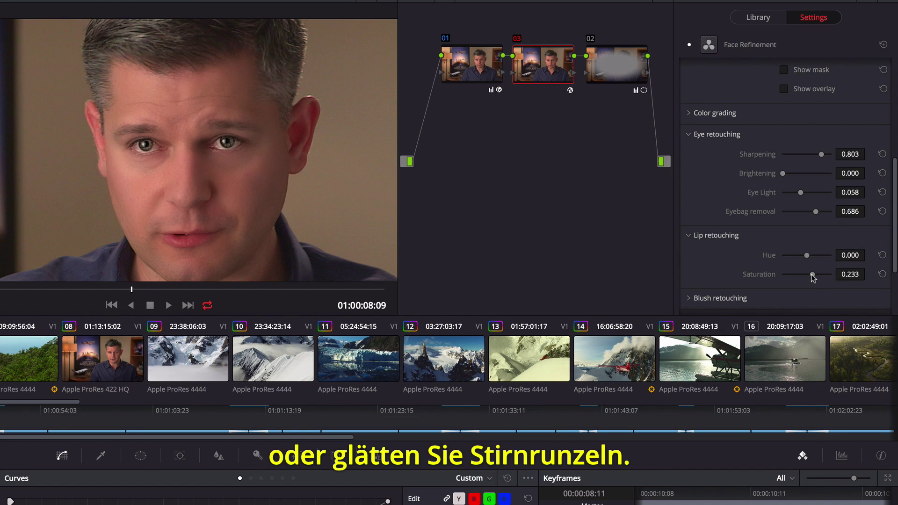
scroll(795, 244, "down", 3)
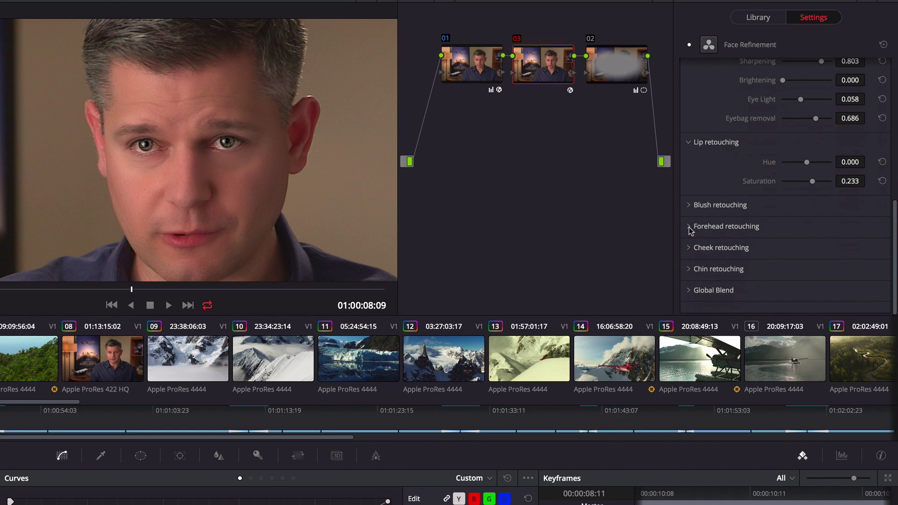
left_click(690, 228)
left_click_drag(791, 284, 786, 287)
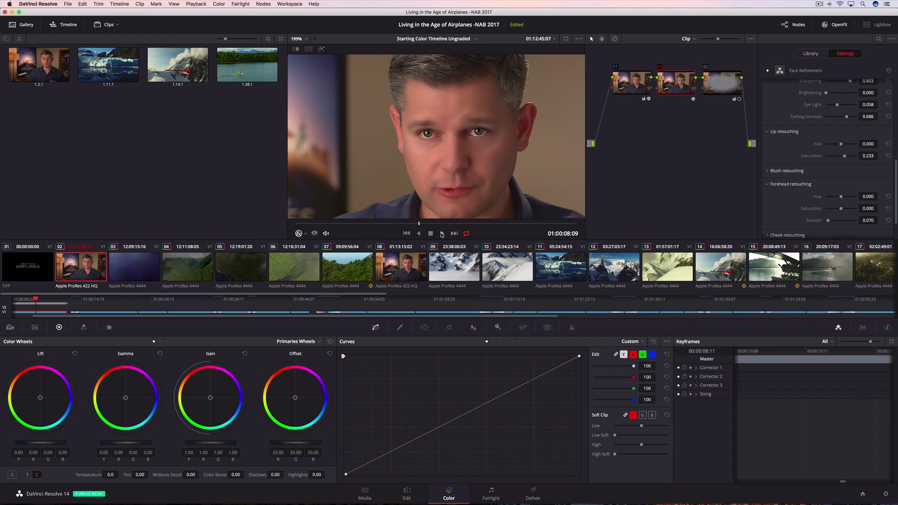
Play back the retouched clip, then load mountain clip 26.
left_click(442, 234)
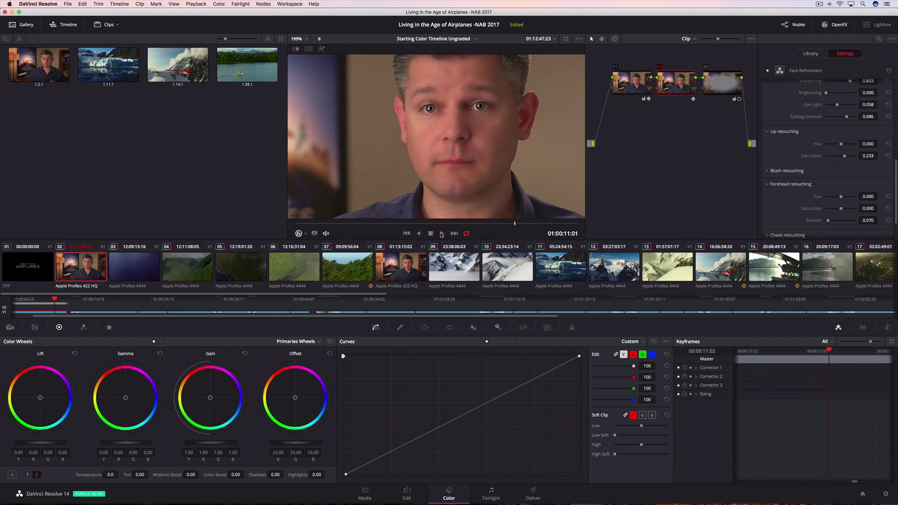
scroll(472, 276, "right", 10)
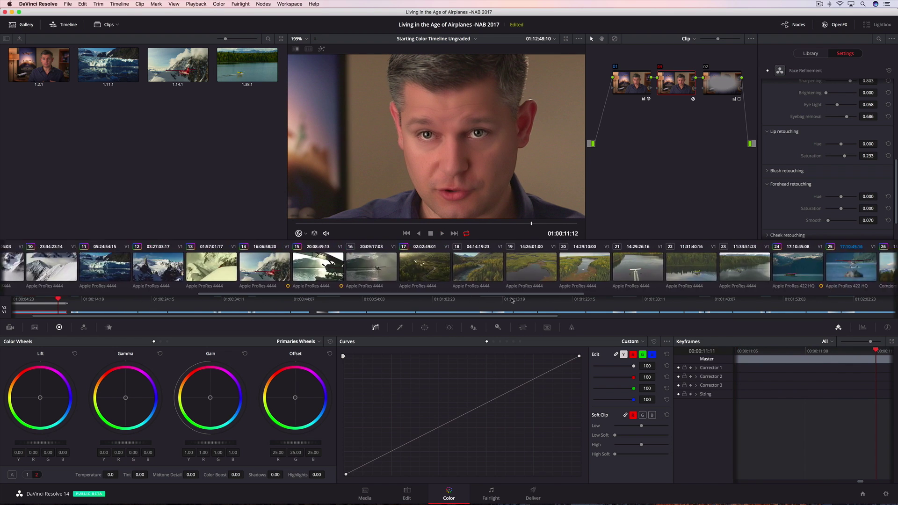
left_click(469, 273)
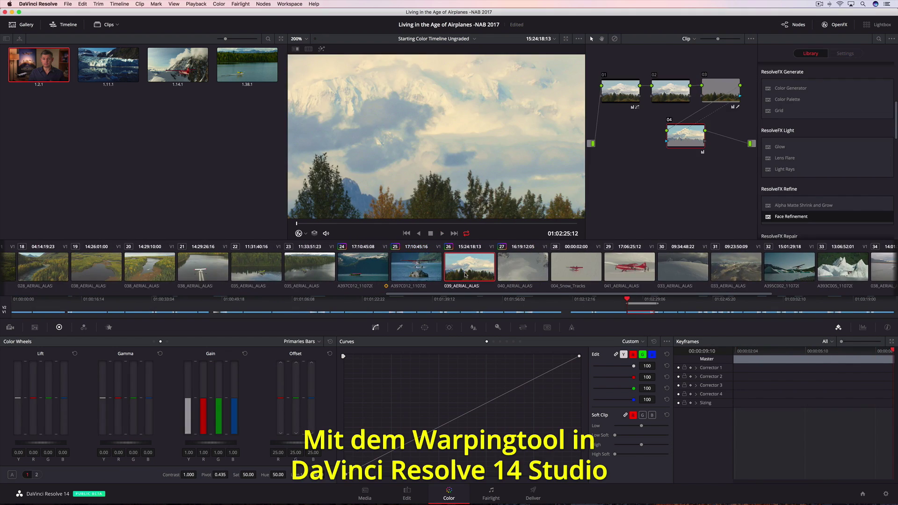
Add Warper control points across the sky and drag them up to raise the peak.
left_click(306, 40)
left_click(305, 49)
left_click_drag(895, 123, 895, 207)
left_click_drag(782, 211, 667, 91)
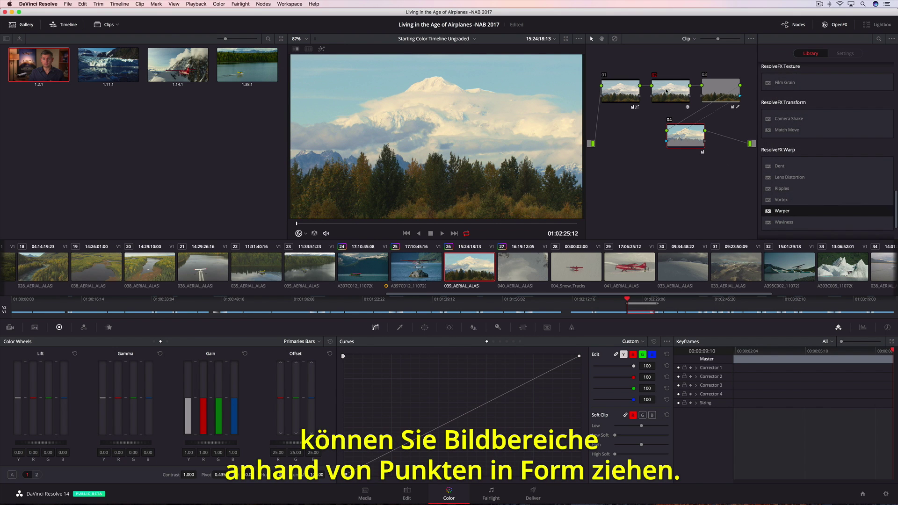
left_click(183, 58)
left_click(425, 56)
left_click(666, 63)
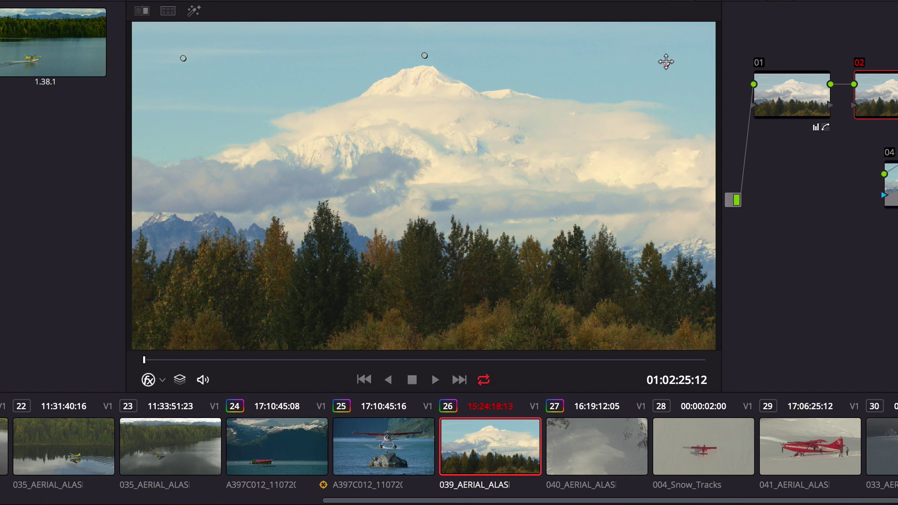
left_click(423, 54)
left_click_drag(423, 54, 425, 33)
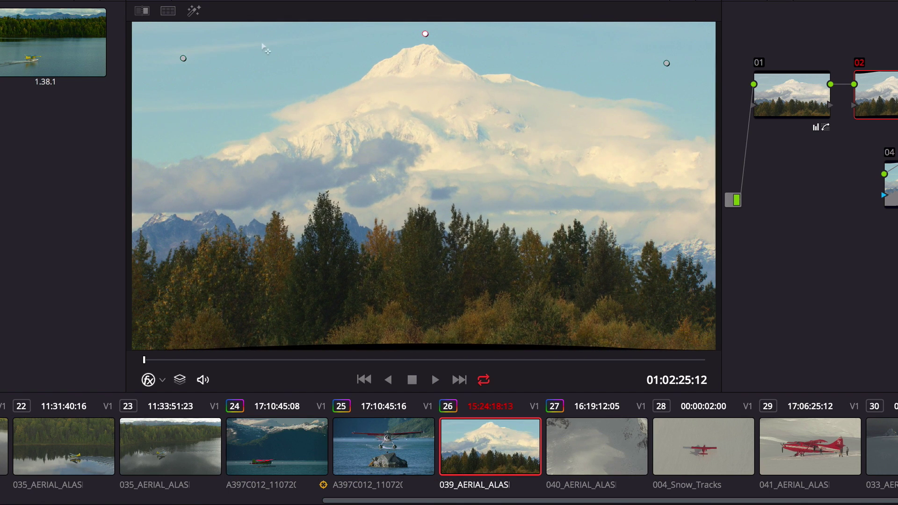
mouse_move(183, 57)
left_mouse_down()
mouse_move(182, 44)
mouse_move(180, 57)
left_mouse_up()
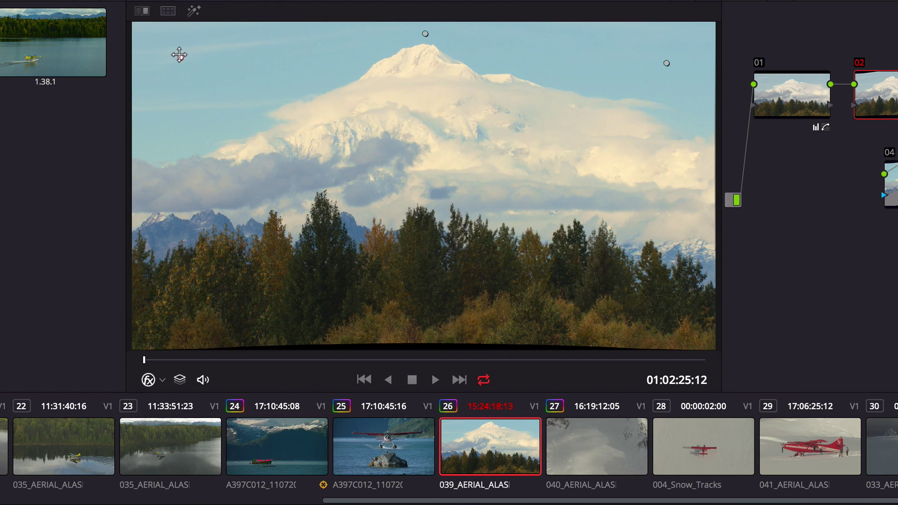
left_click_drag(666, 62, 665, 50)
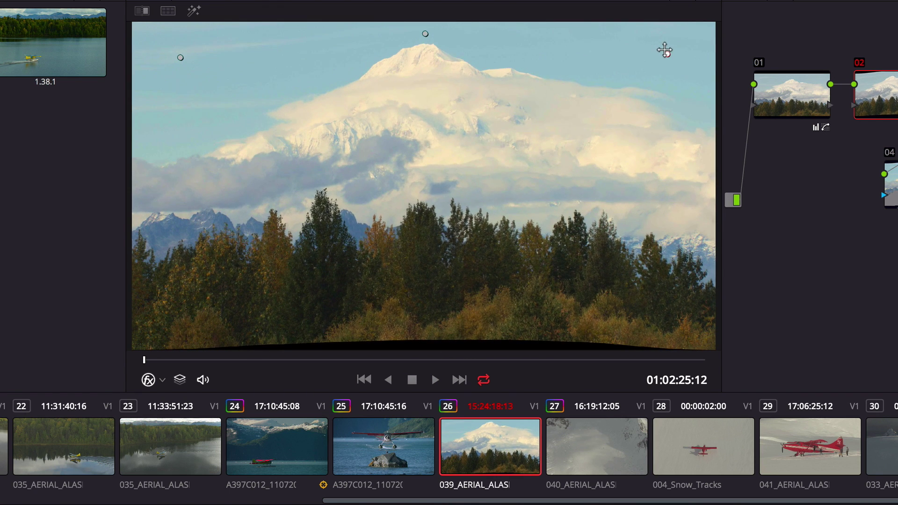
Pin the lower left and right of the frame to hold the treeline, then select clip 07.
left_click(163, 227)
left_click(419, 210)
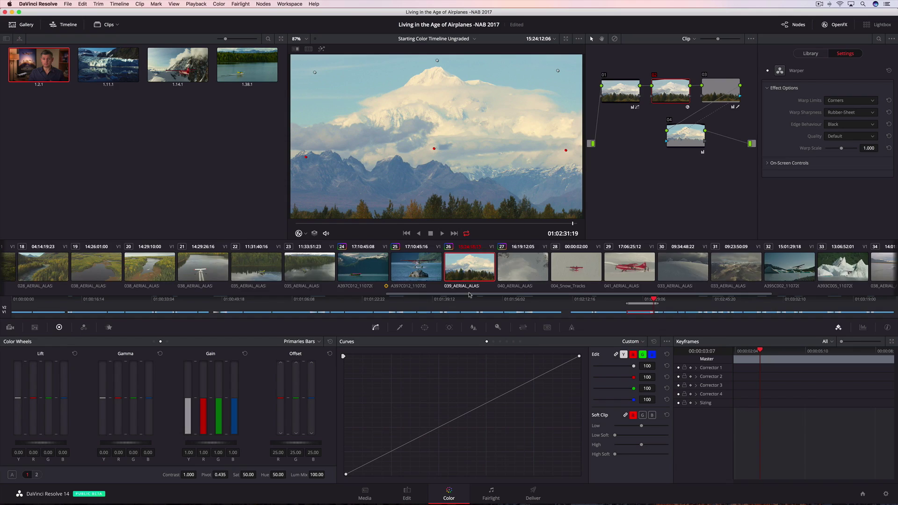
scroll(191, 271, "up", 10)
scroll(191, 289, "up", 3)
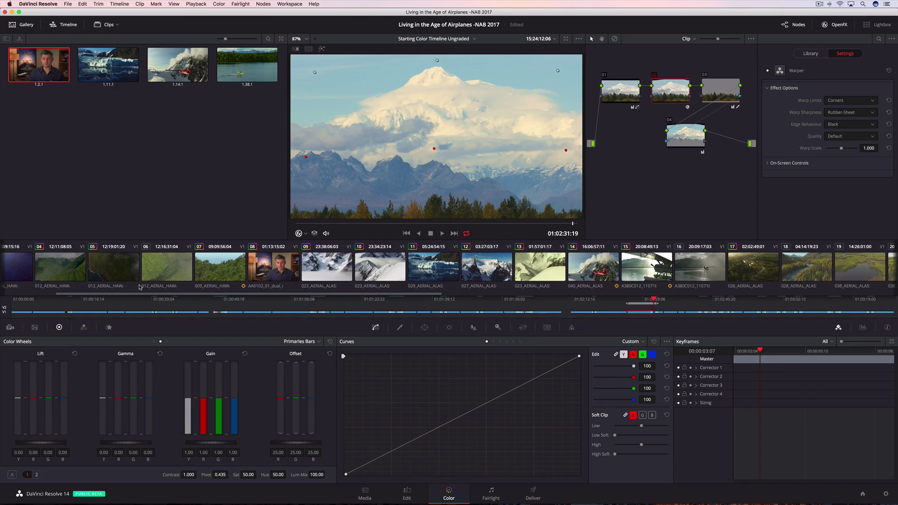
left_click(221, 265)
Preview the hazy aerial clip, then apply Dehaze to node 03 at strength 0.273.
left_click(442, 233)
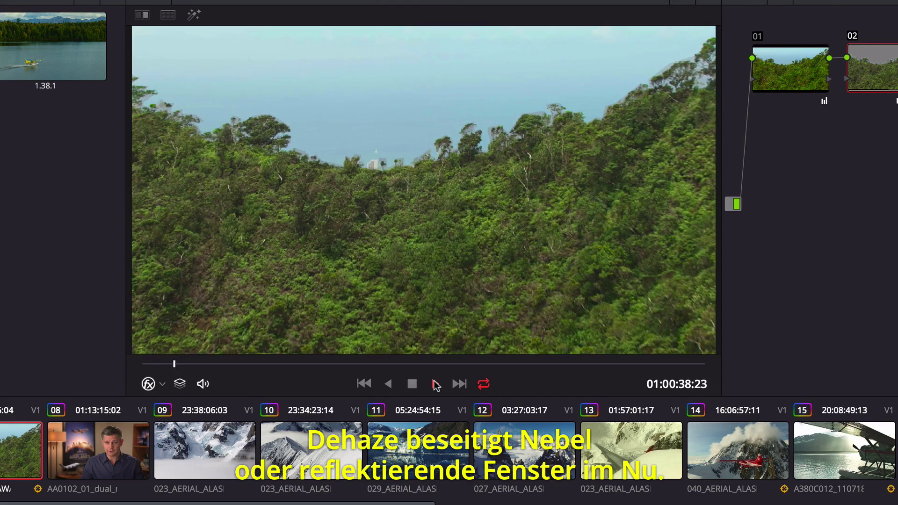
left_click(412, 384)
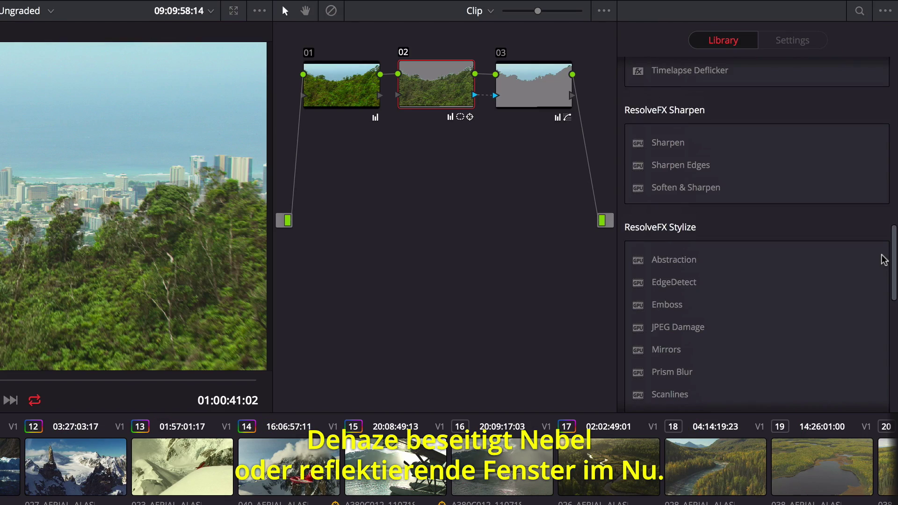
scroll(882, 257, "up", 10)
left_click_drag(670, 159, 538, 80)
left_click_drag(796, 118, 790, 117)
left_click_drag(844, 92, 846, 92)
Use a light cyan haze colour, deepen shadows to -61.4, and toggle Dehaze to compare.
left_click(835, 102)
left_click(738, 229)
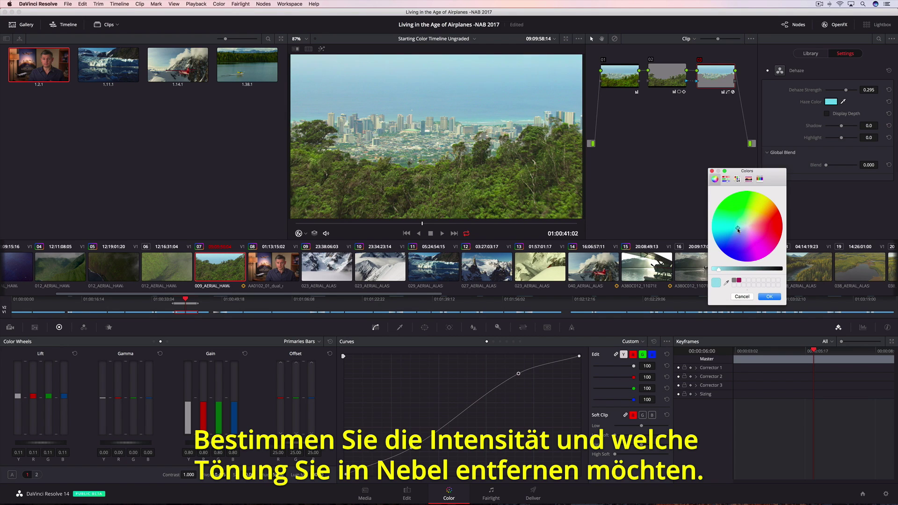
left_click(770, 297)
mouse_move(842, 126)
left_mouse_down()
mouse_move(831, 128)
mouse_move(847, 139)
left_mouse_up()
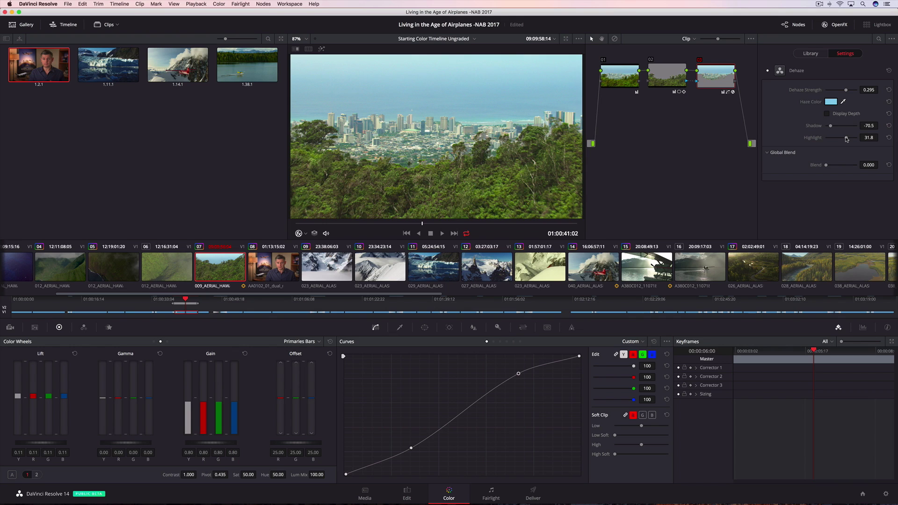
left_click(767, 72)
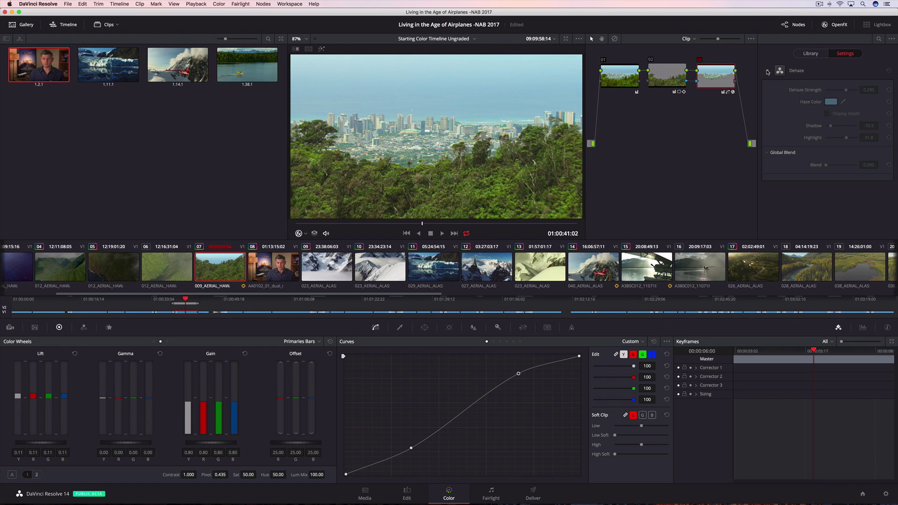
left_click(767, 72)
left_click(767, 72)
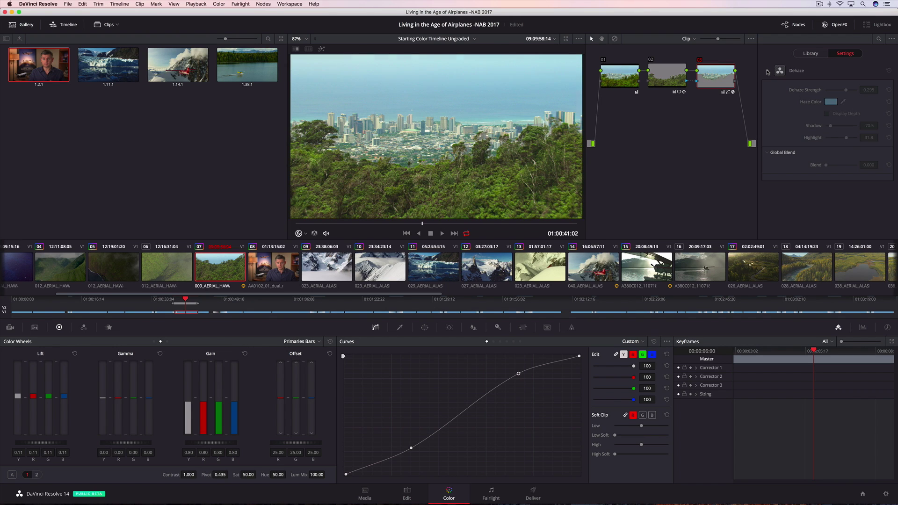
left_click(767, 72)
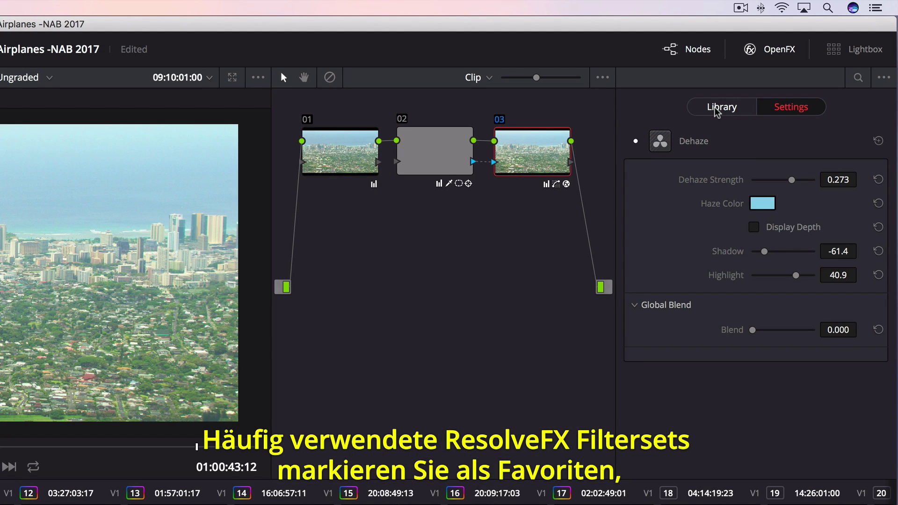
Star Contrast Pop as a favourite, filter the ResolveFX list to Favorites, then show all.
left_click(720, 107)
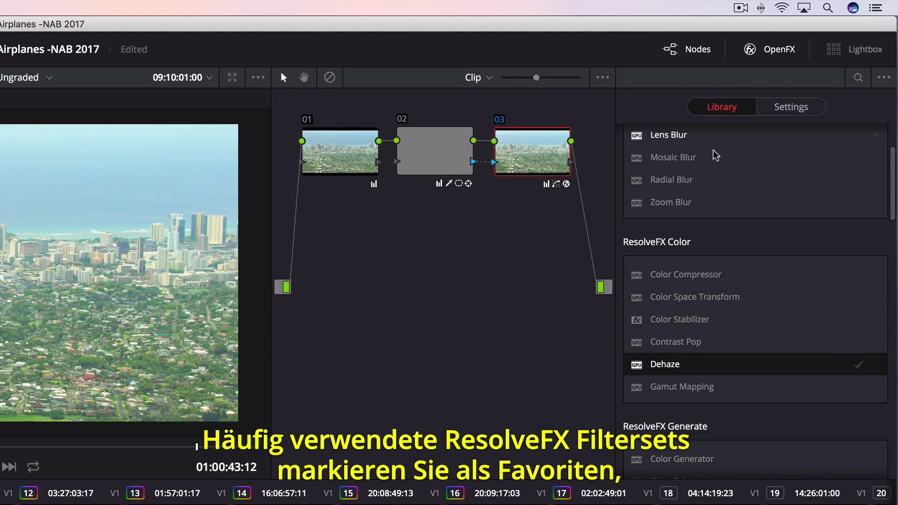
left_click(875, 342)
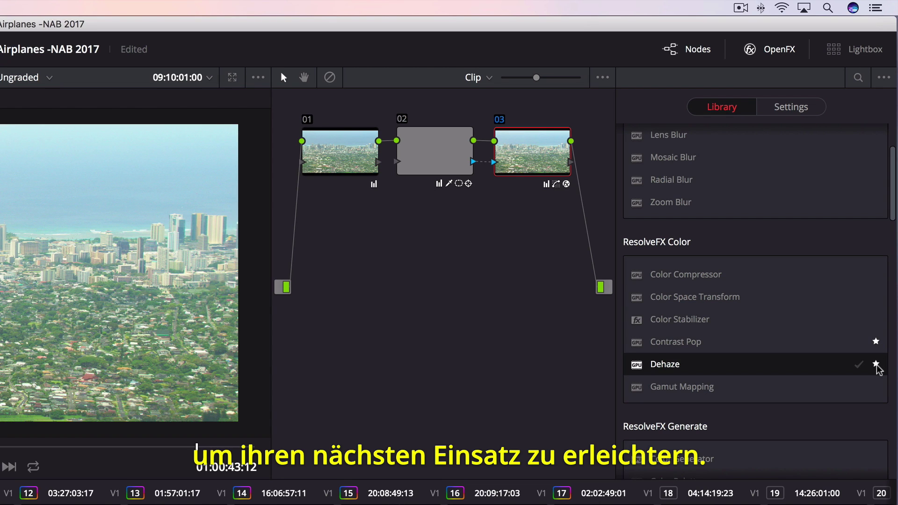
left_click(883, 78)
left_click(870, 108)
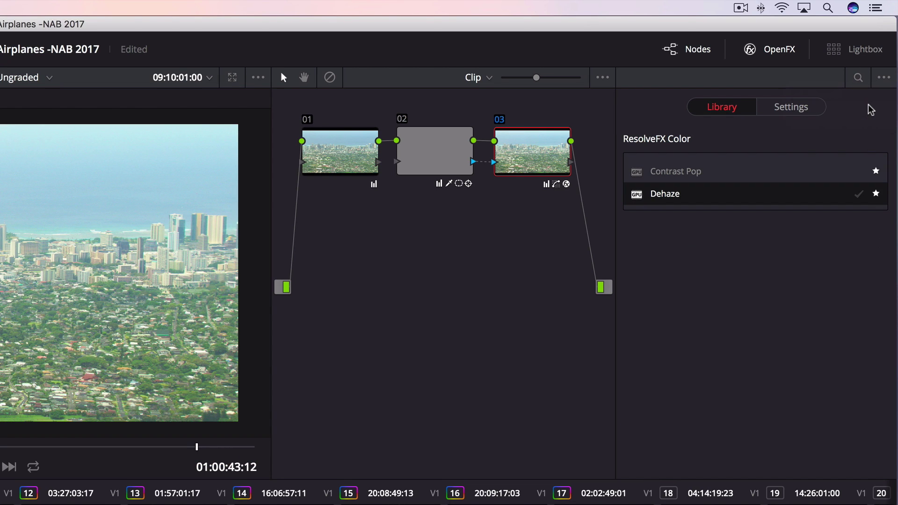
left_click(884, 78)
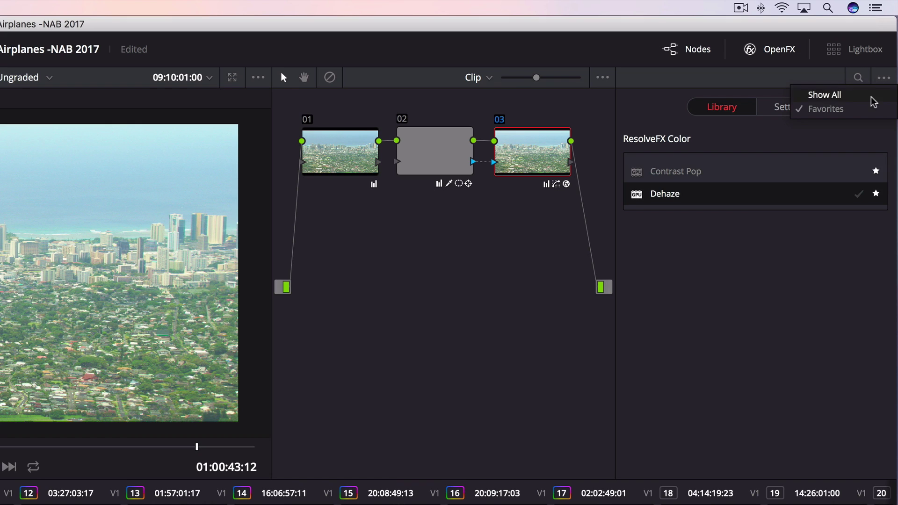
left_click(873, 94)
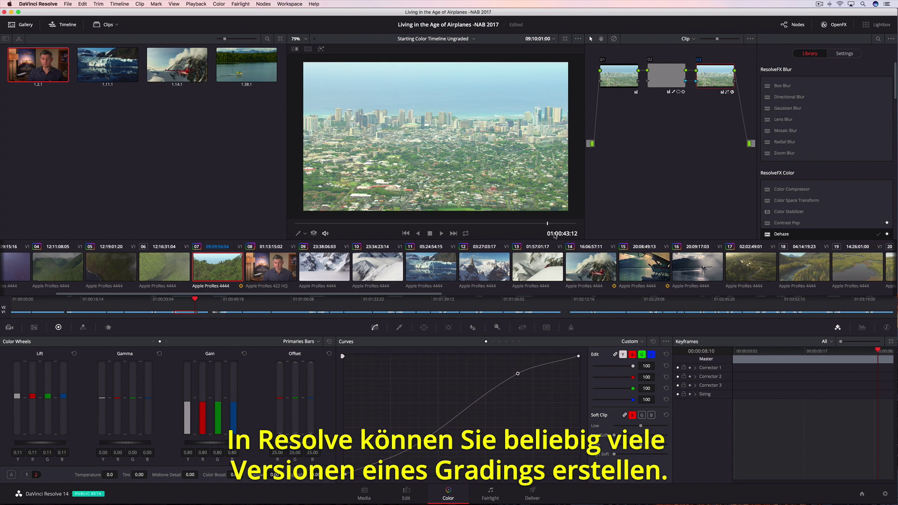
Create a new local version of clip 08's grade named Warmer Version.
left_click(274, 268)
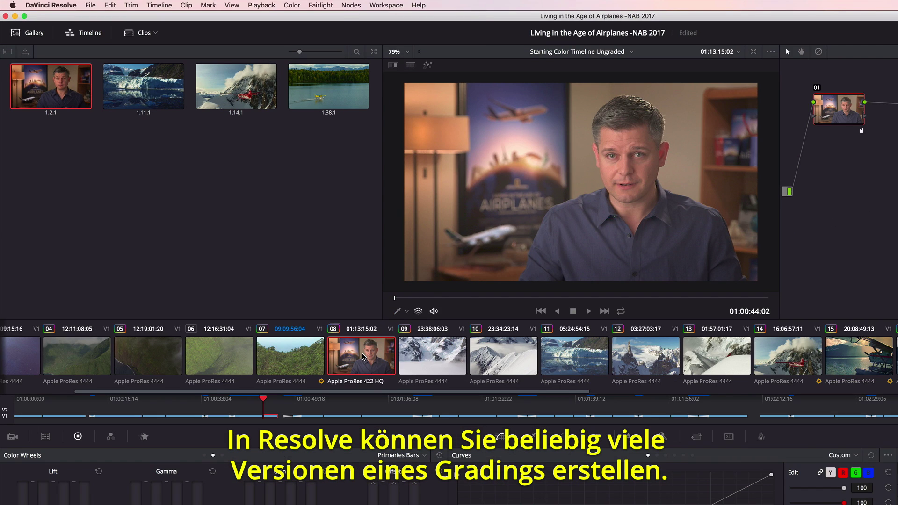
right_click(363, 357)
mouse_move(463, 18)
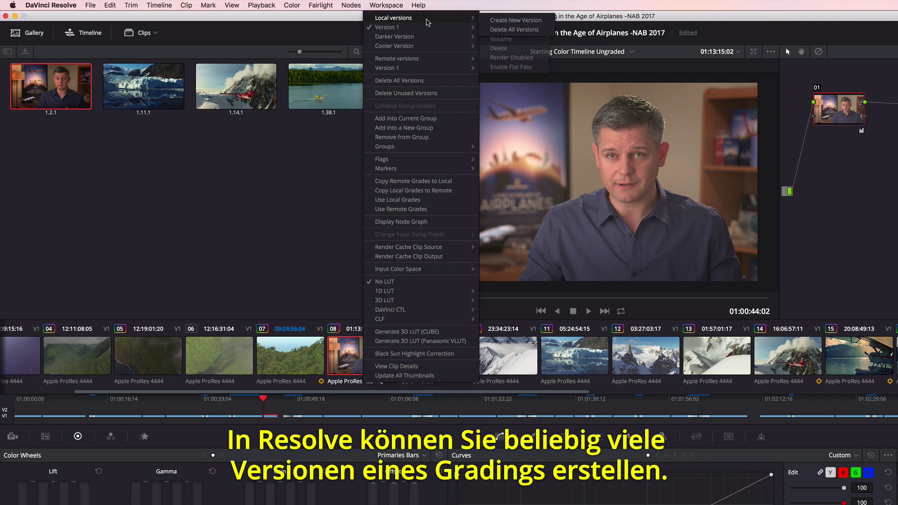
left_click(533, 21)
triple_click(565, 300)
type("Warmer Version")
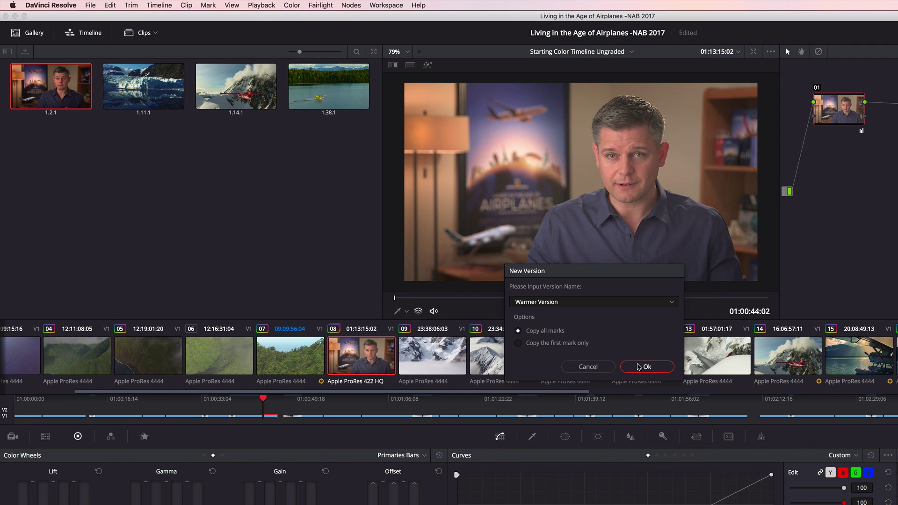
left_click(638, 366)
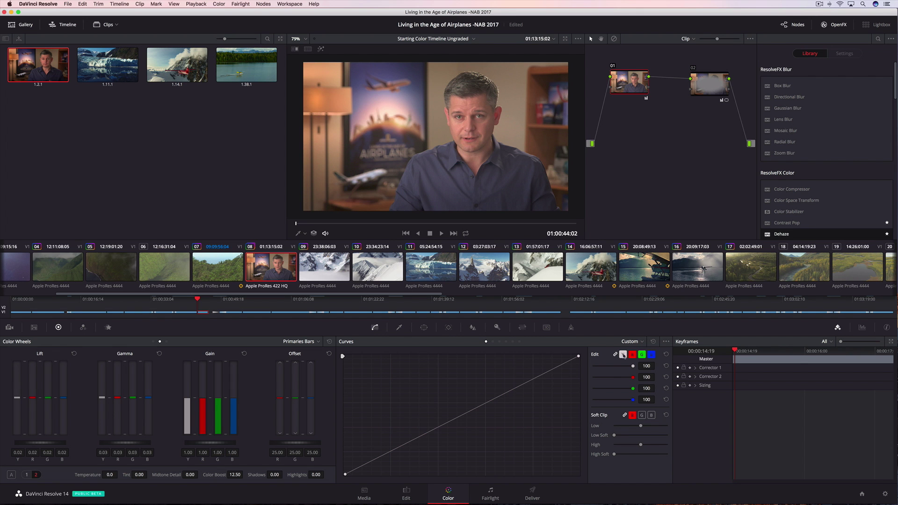
Adjust the red curve, compare versions in split screen, and keep the top-right version.
left_click(631, 355)
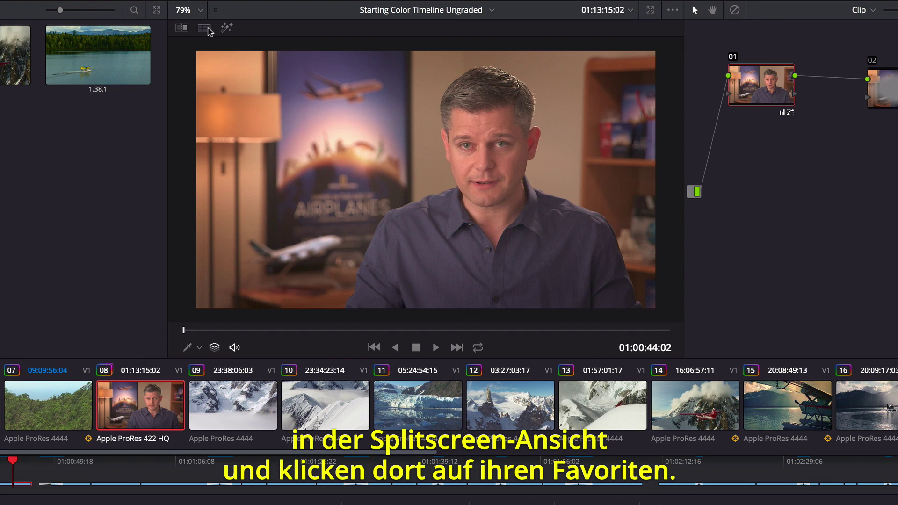
left_click(308, 49)
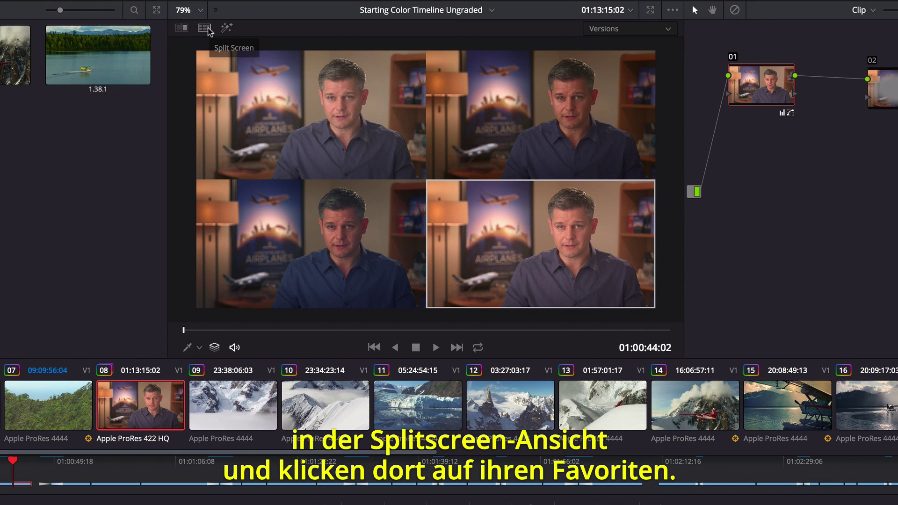
left_click(536, 107)
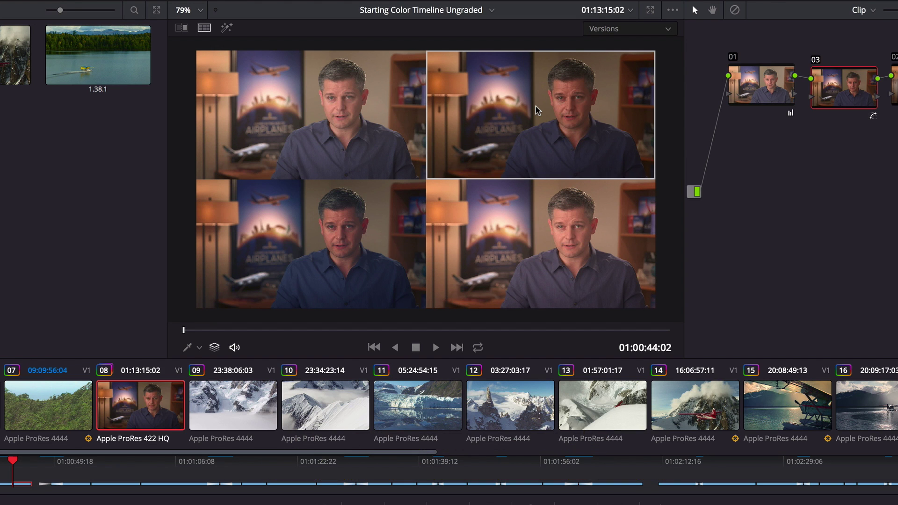
left_click(204, 28)
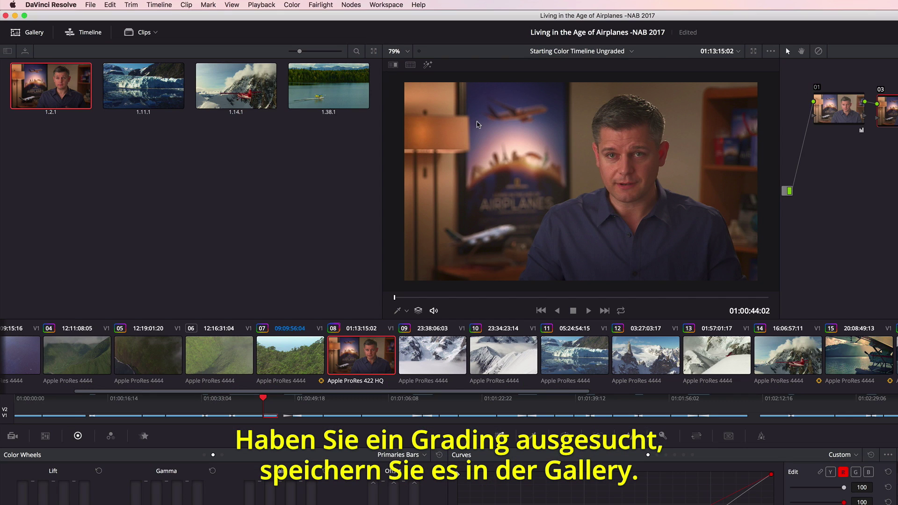
Grab the grade as gallery still 1.8.1 and preview selected Gallery Grades in split screen.
right_click(402, 152)
left_click(585, 165)
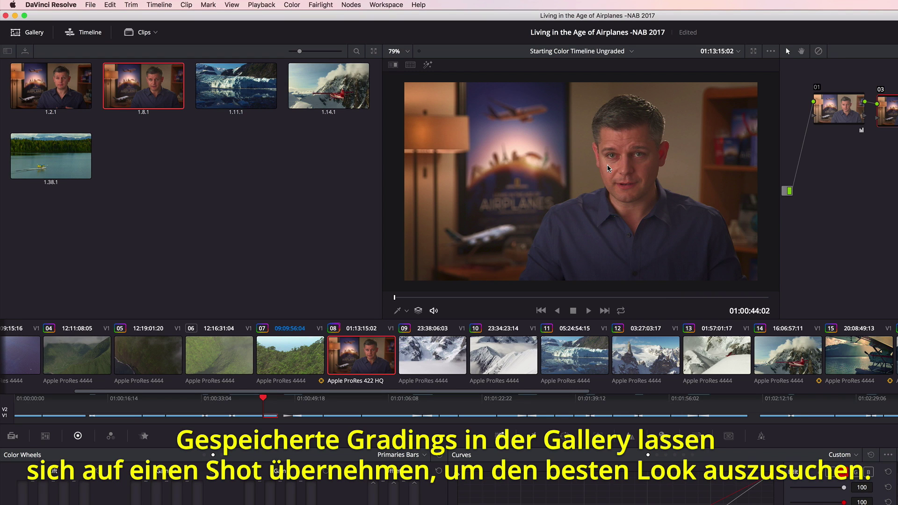
left_click(66, 160, "shift")
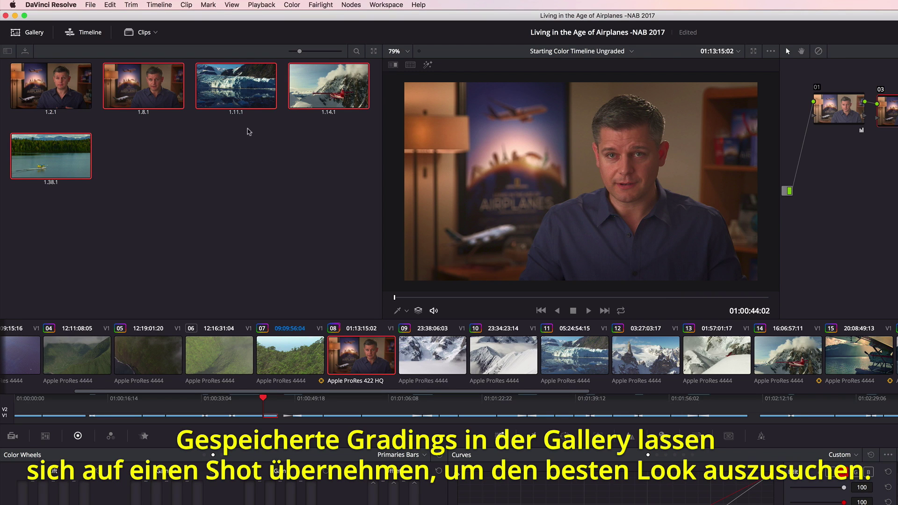
left_click(410, 65)
left_click(730, 67)
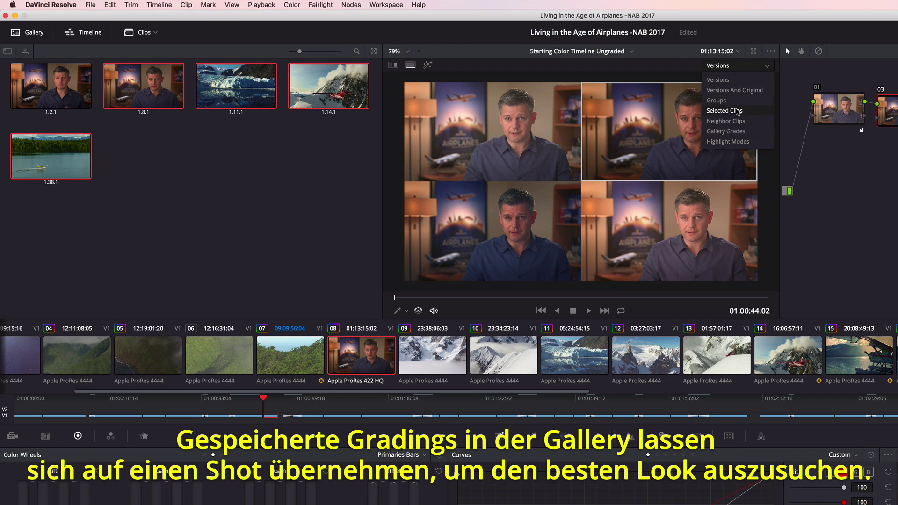
left_click(749, 132)
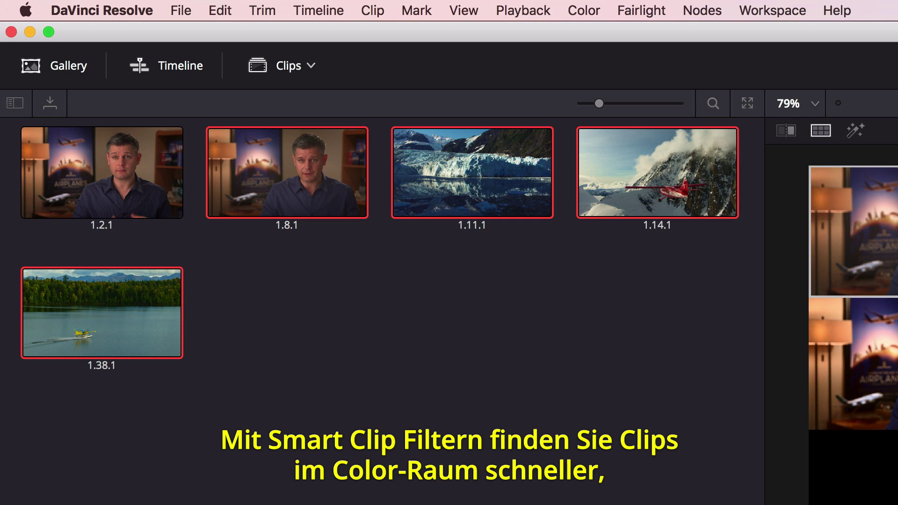
Start a new smart filter with the MediaPool Properties rule Keywords contains Hawaii.
left_click(312, 68)
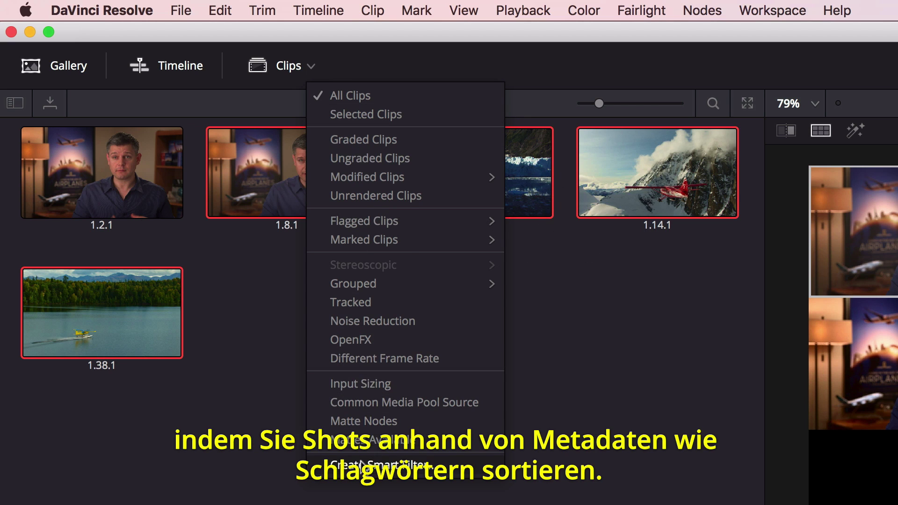
left_click(361, 465)
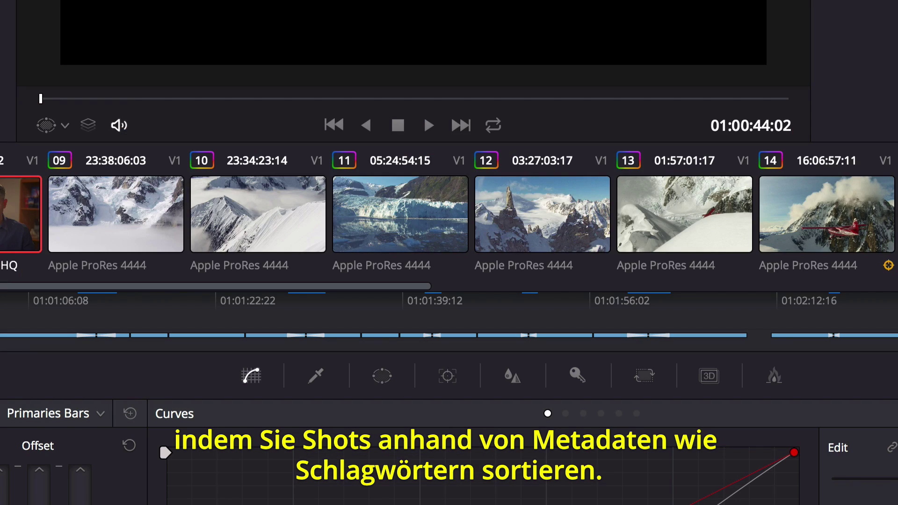
left_click(96, 205)
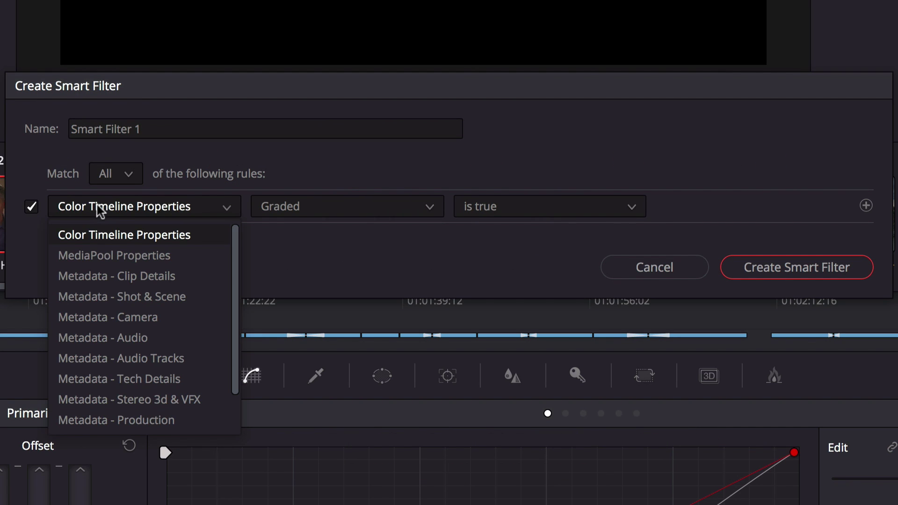
left_click(124, 256)
left_click(302, 210)
scroll(306, 328, "down", 5)
left_click(297, 419)
left_click(551, 206)
type("Hawaii")
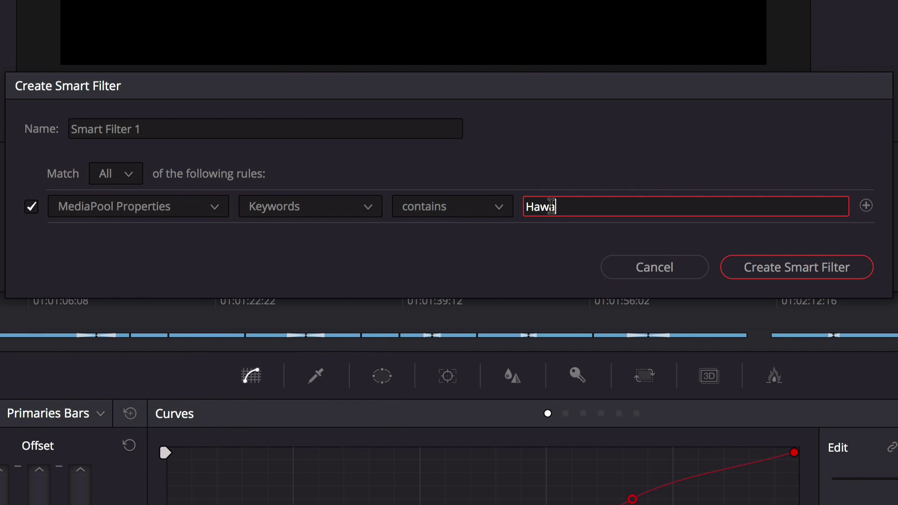
Name the filter Hawaii Clips, create it, and apply it from the Clips filter list.
left_click(291, 126)
type("Hawaii Clips")
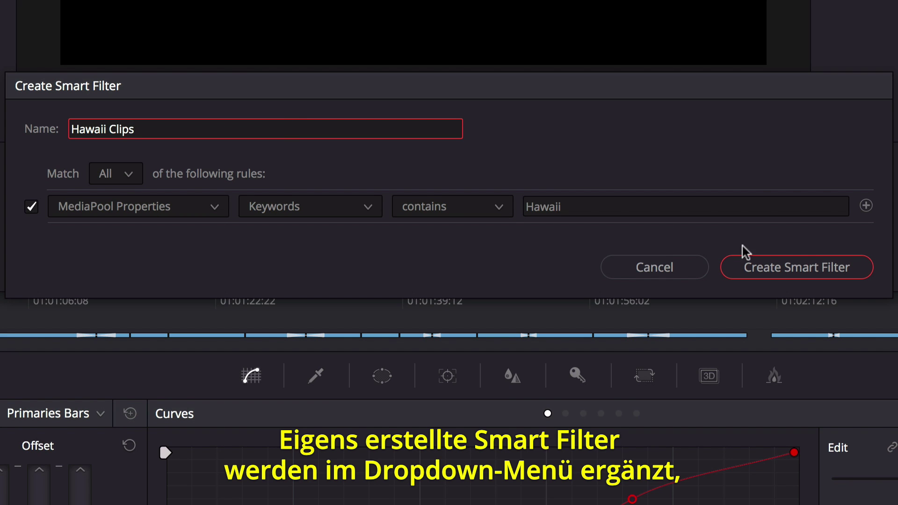
left_click(775, 268)
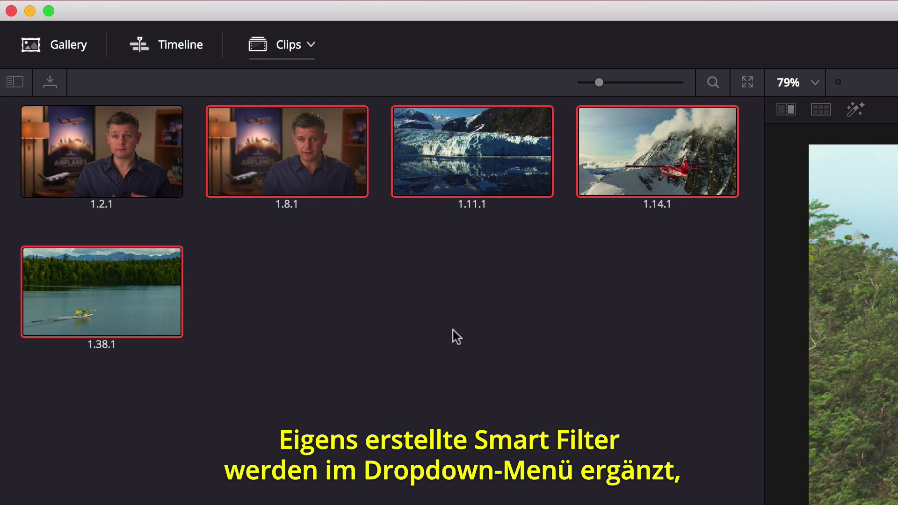
left_click(311, 45)
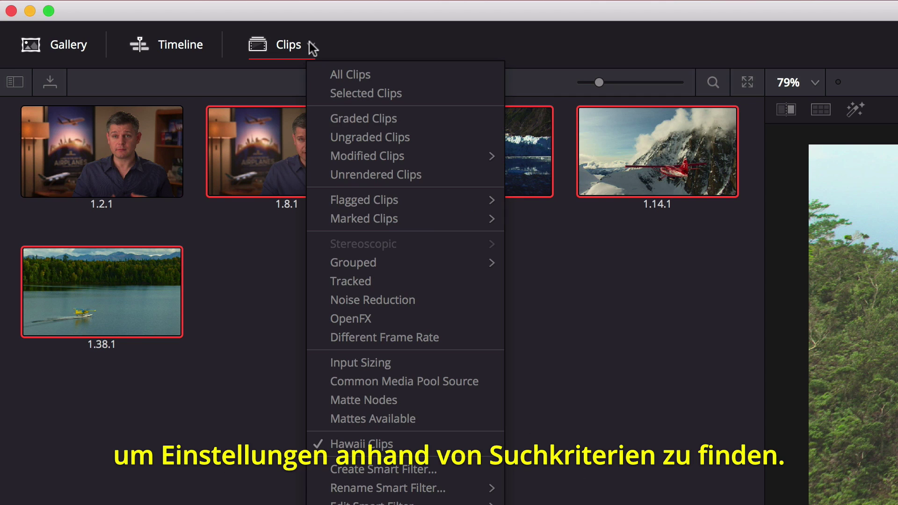
left_click(396, 447)
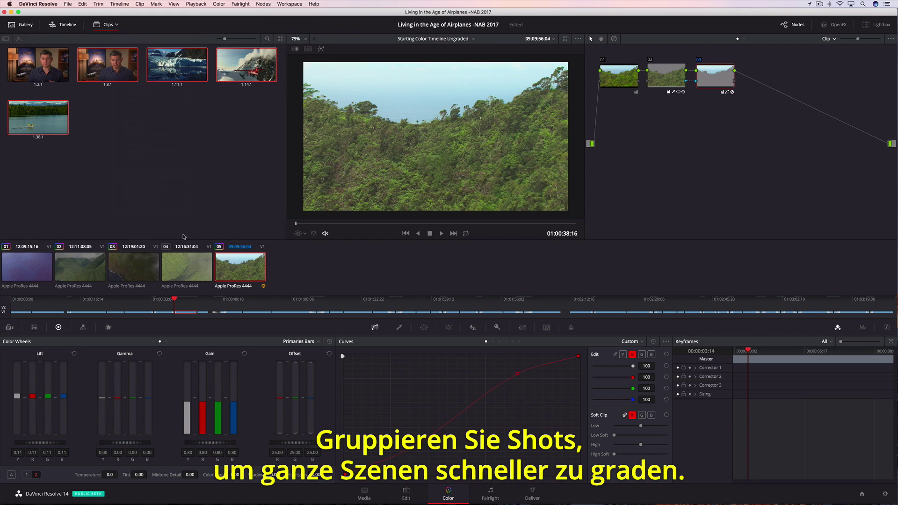
Put all five filtered clips into a new group named Hawaii.
left_click(36, 267, "shift")
right_click(173, 260)
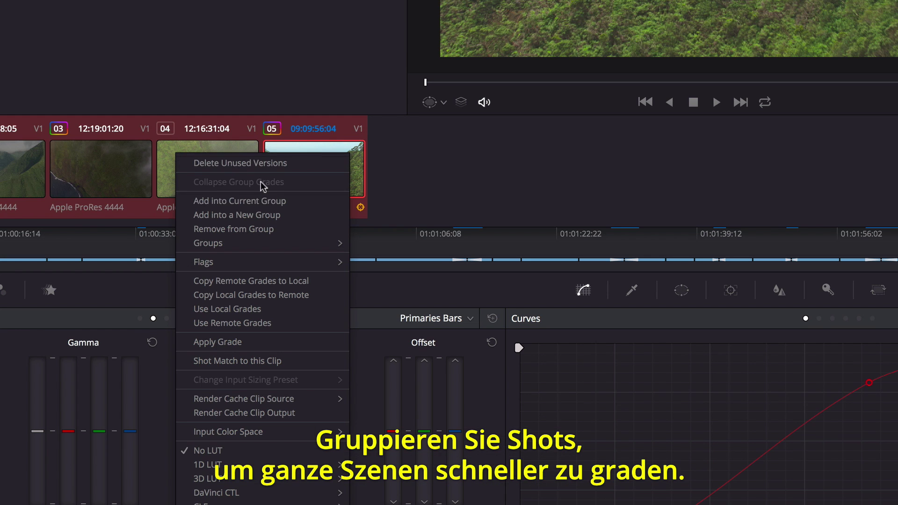
left_click(233, 291)
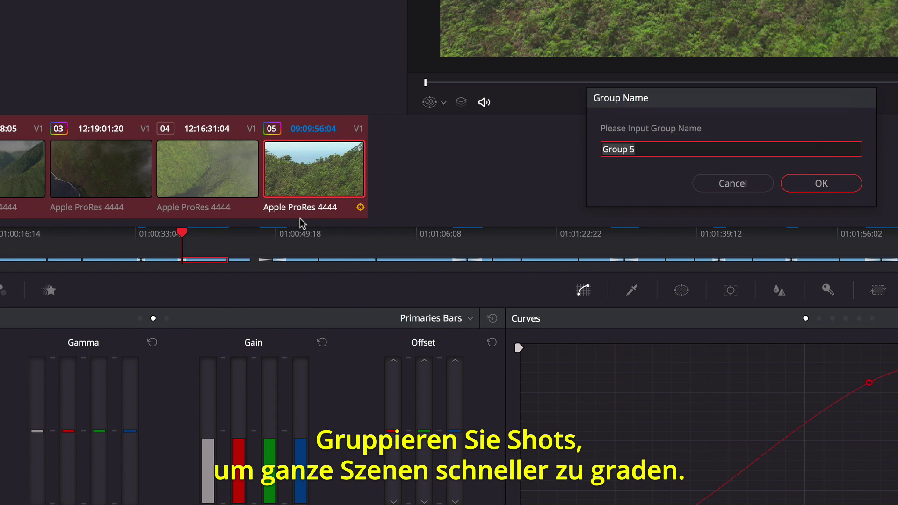
type("Hawaii Group")
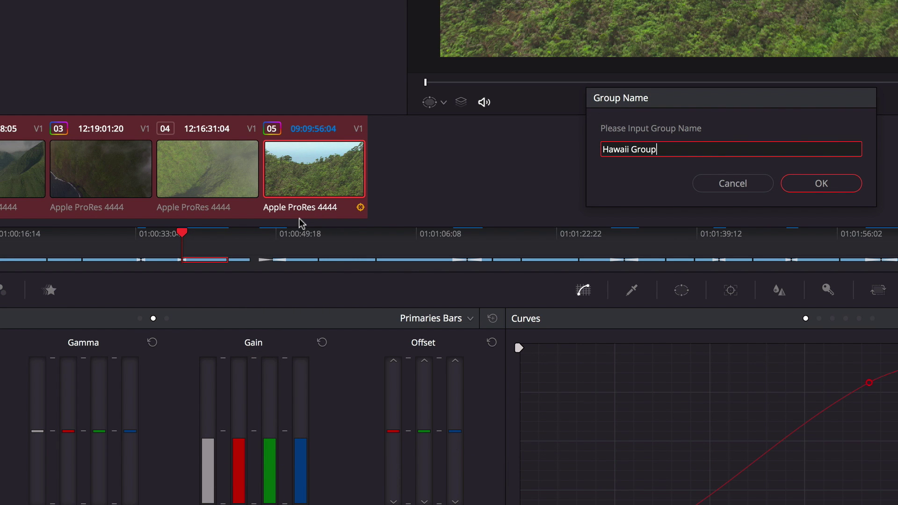
left_click(814, 183)
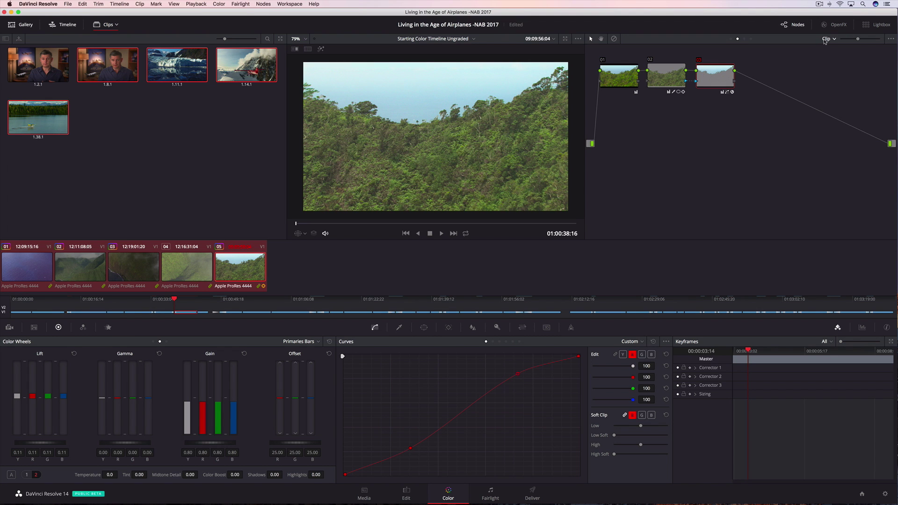
At Group Post-Clip level, add a wide, softened circle window with lowered gamma as a vignette.
left_click(825, 40)
left_click(828, 64)
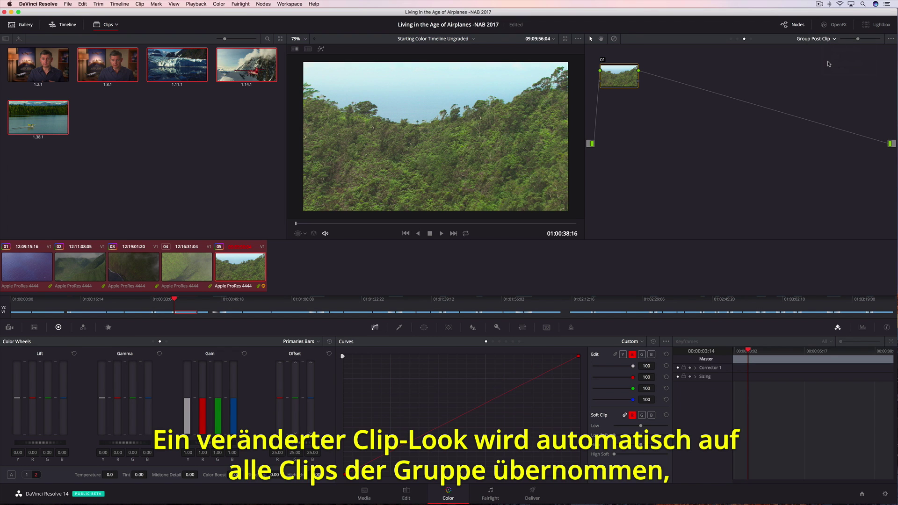
left_click(424, 328)
left_click(351, 393)
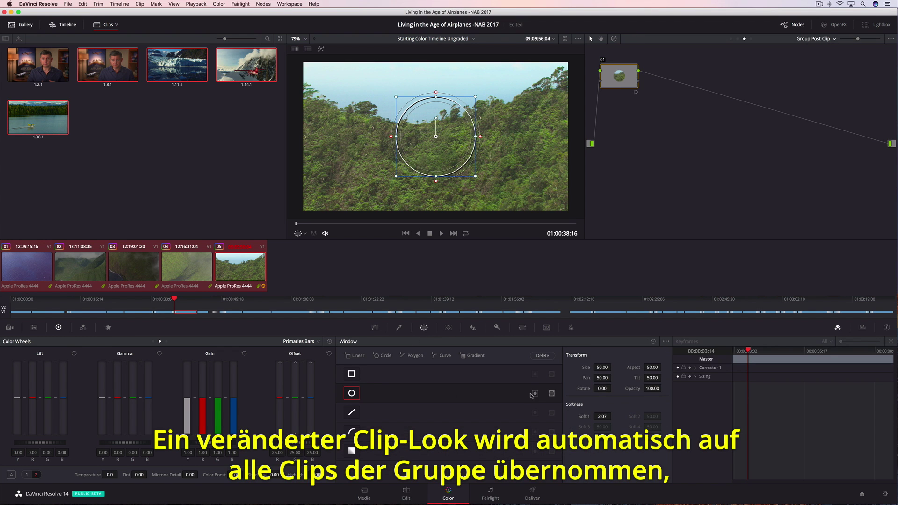
left_click_drag(477, 139, 545, 136)
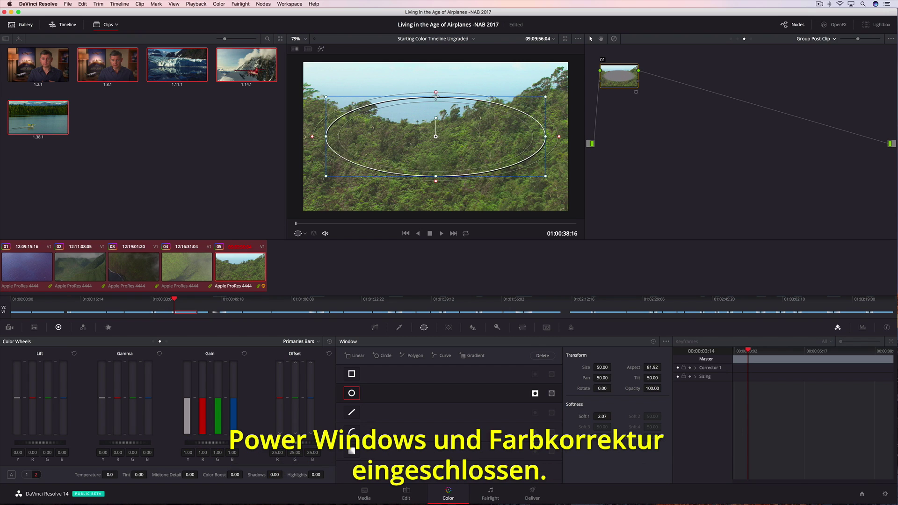
left_click_drag(602, 416, 624, 417)
left_click_drag(125, 443, 109, 443)
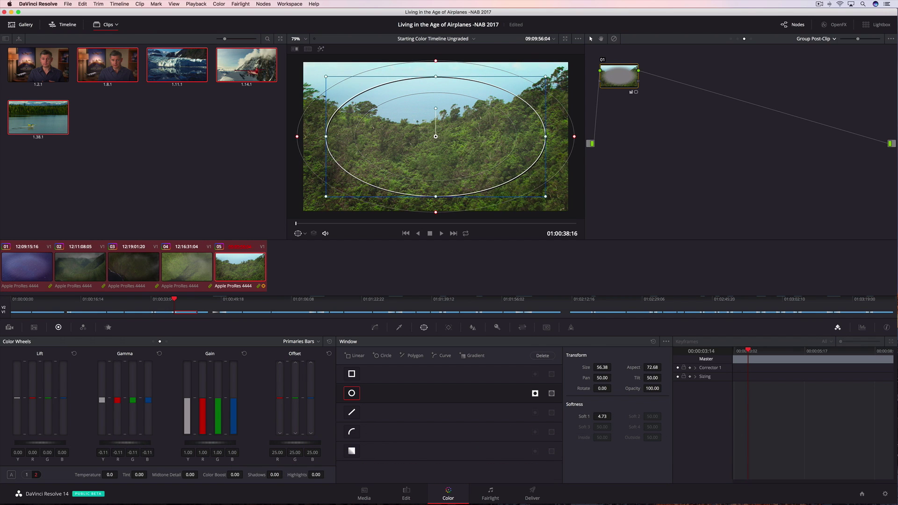
Back on clip 01 at Clip level, set Color Boost to 68.50 and Midtone Detail to 100.
left_click(193, 279)
left_click(129, 269)
left_click(81, 268)
left_click(45, 266)
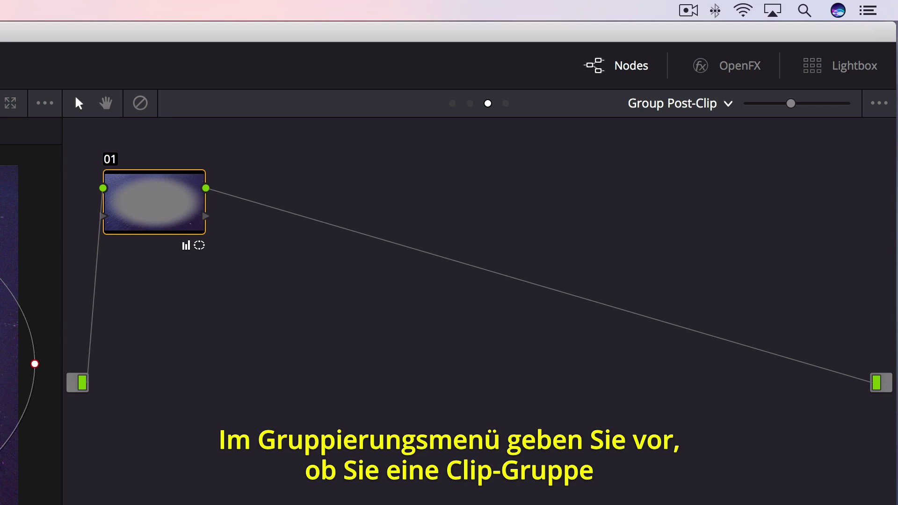
left_click(832, 39)
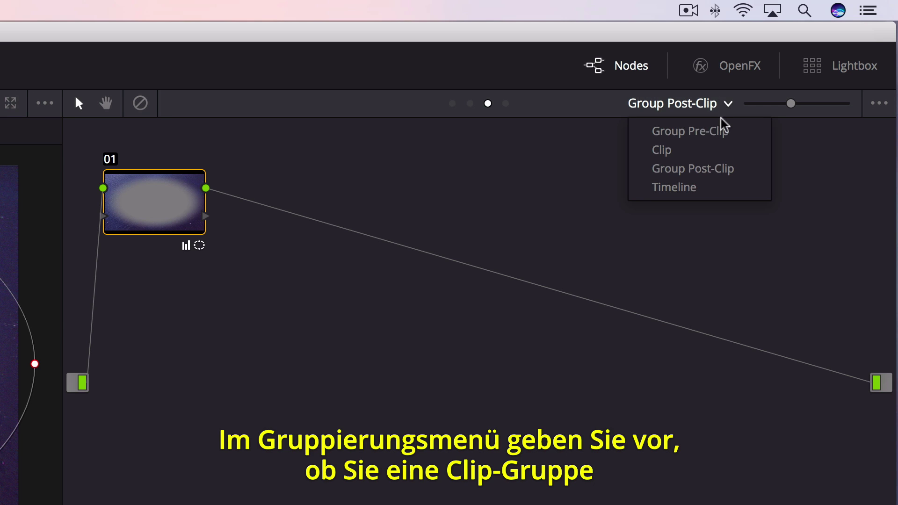
left_click(722, 150)
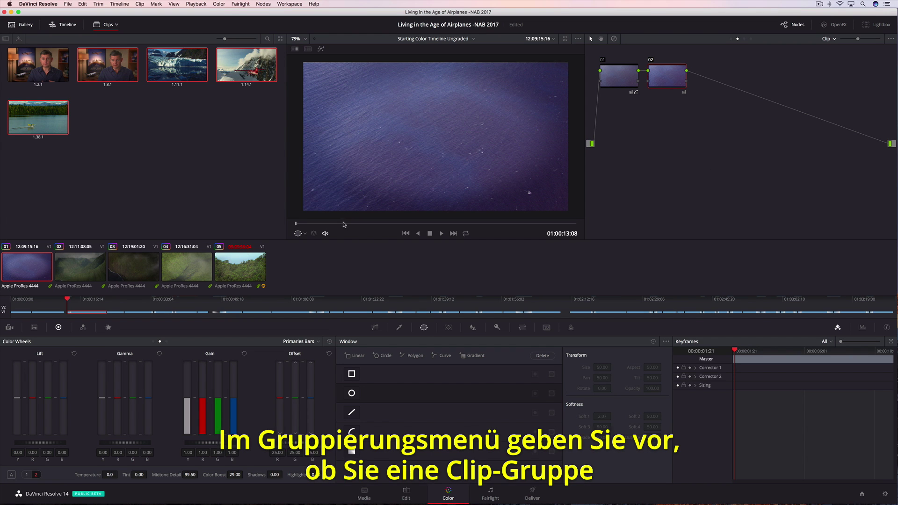
left_click_drag(476, 225, 507, 224)
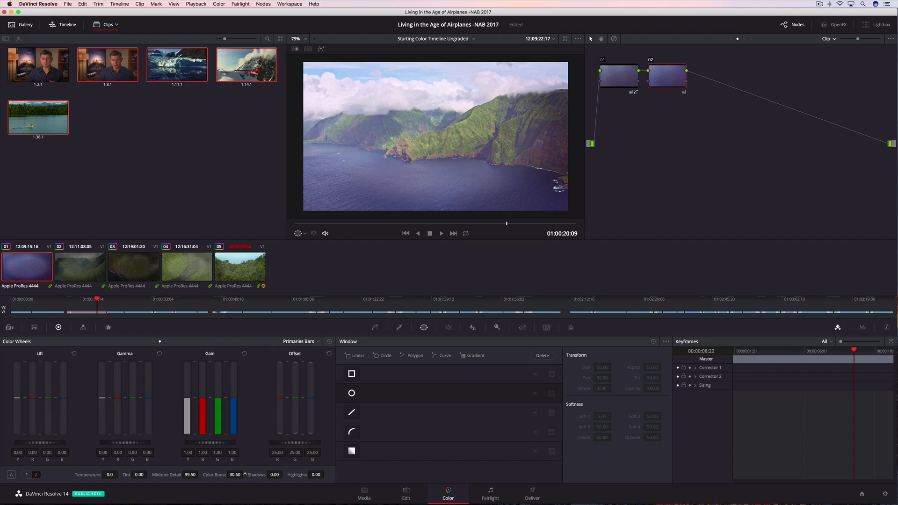
left_click_drag(235, 475, 253, 475)
left_click_drag(191, 475, 200, 473)
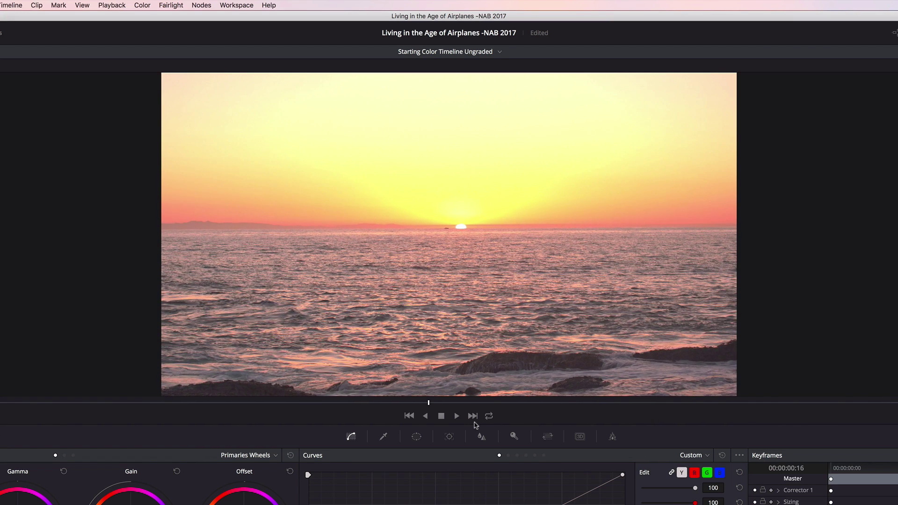
left_click(440, 416)
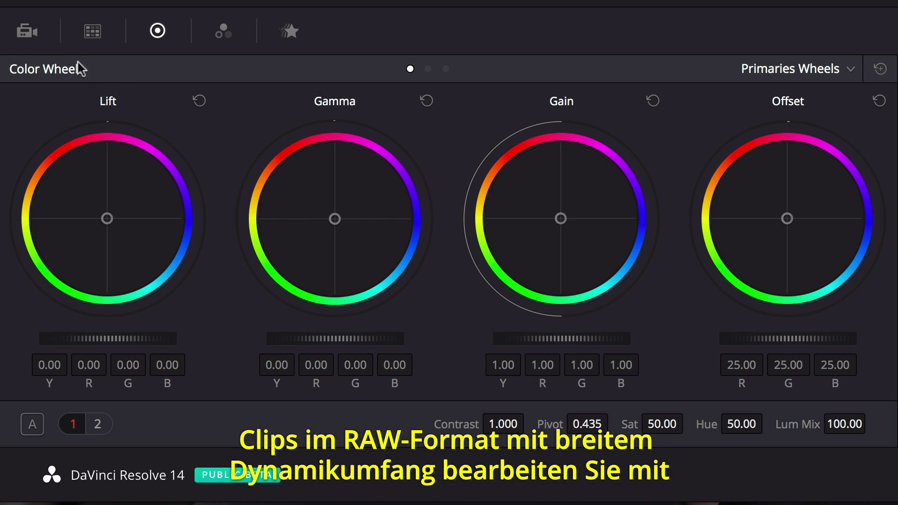
In Camera RAW, set Decode Using to Clip, ISO to 200, and Exposure to 0.63.
left_click(27, 34)
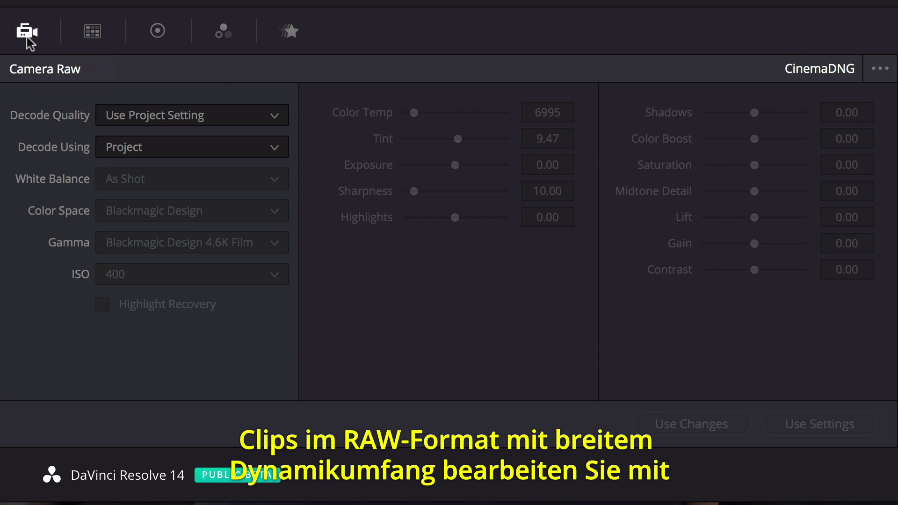
left_click(141, 147)
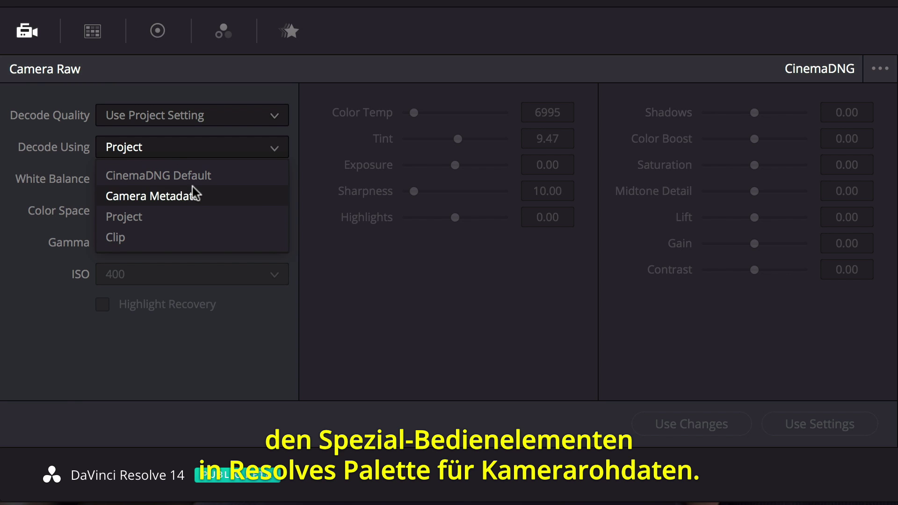
left_click(199, 237)
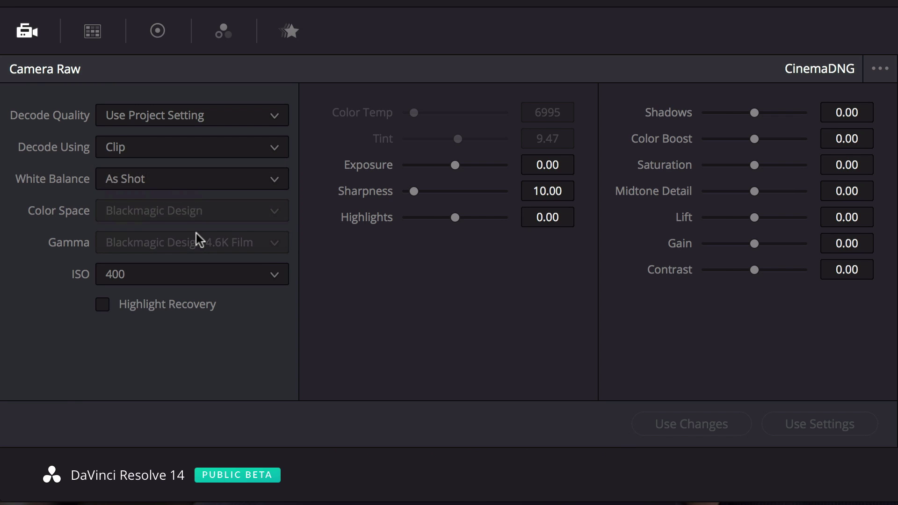
left_click(201, 277)
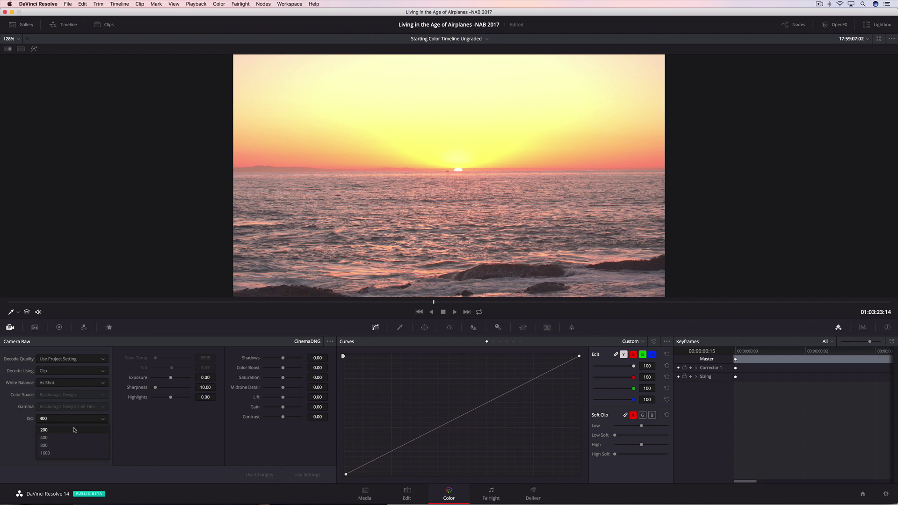
left_click(74, 429)
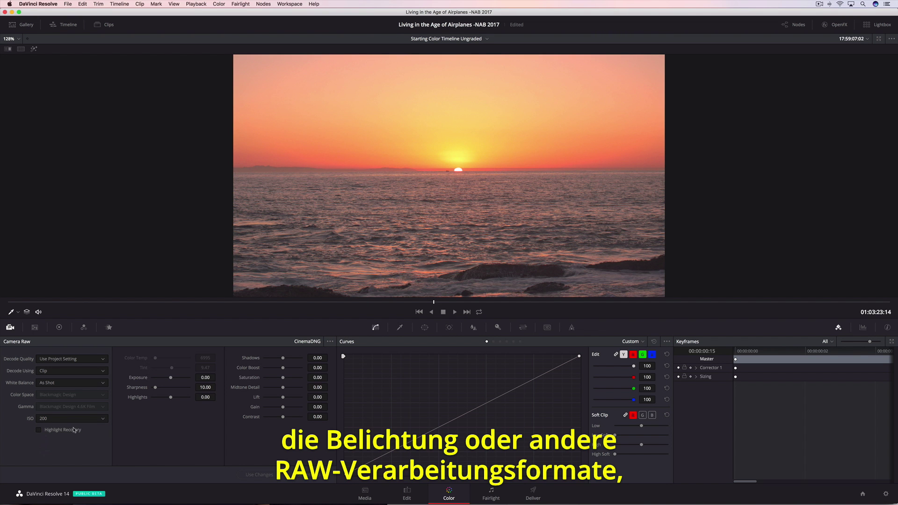
left_click_drag(169, 380, 158, 397)
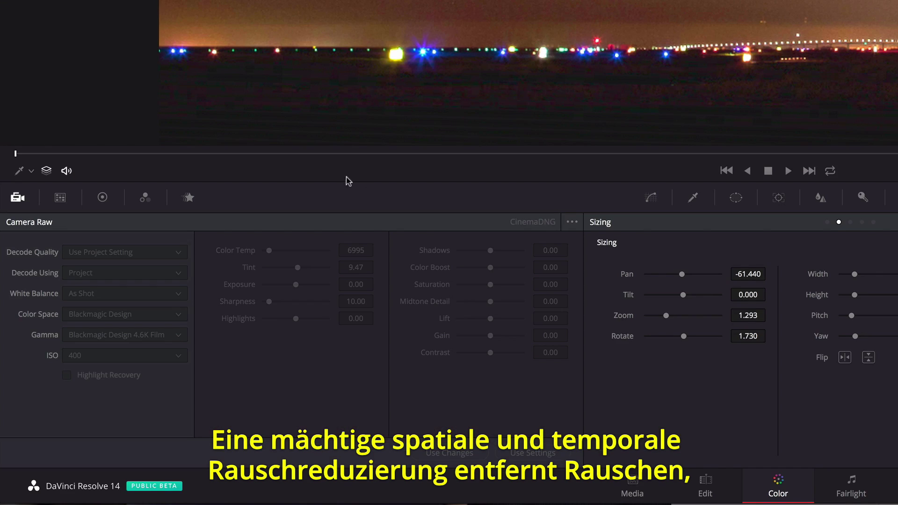
In the Motion Effects palette, set Spatial NR Mode to Better.
left_click(188, 197)
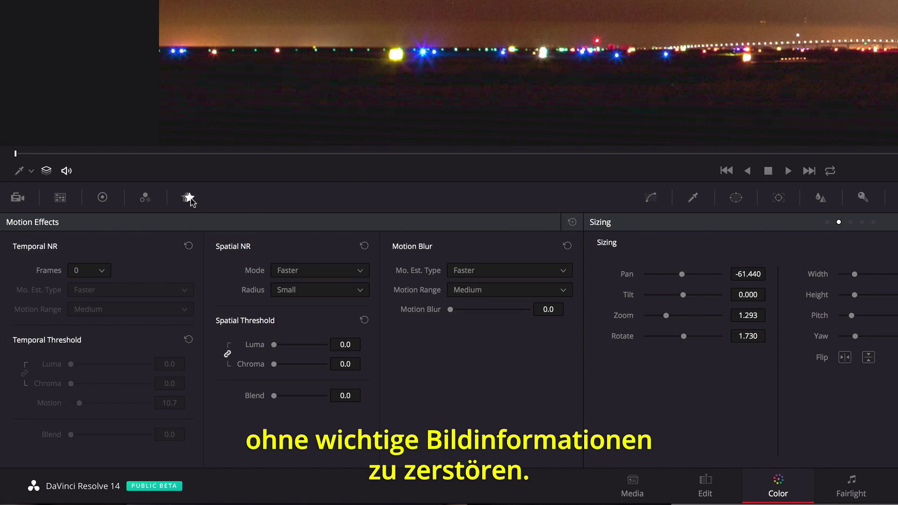
left_click(322, 274)
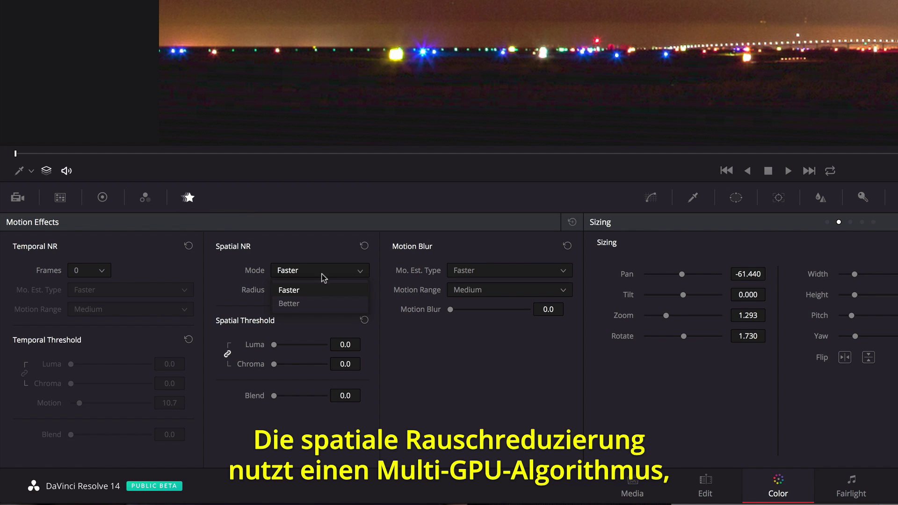
left_click(317, 305)
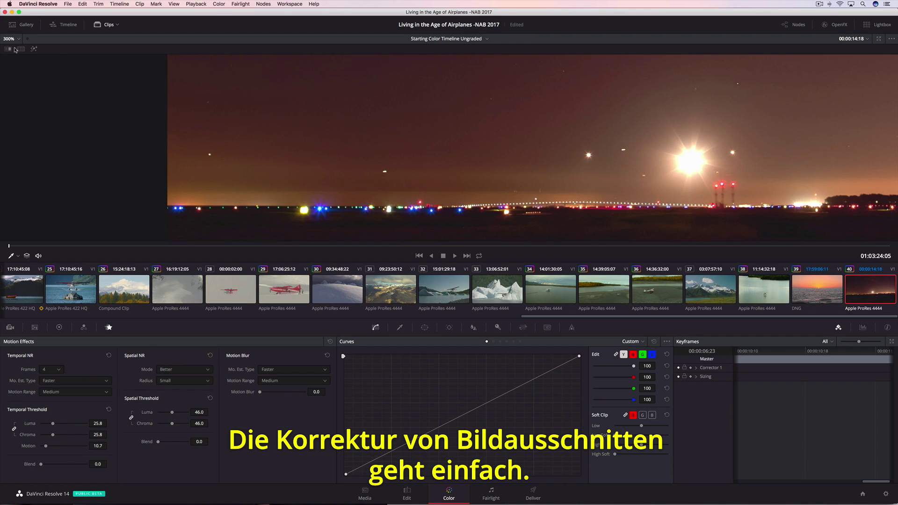
Fit the viewer, reposition clip 37 in Sizing with rotation reset to 0, then play the timeline.
left_click(9, 39)
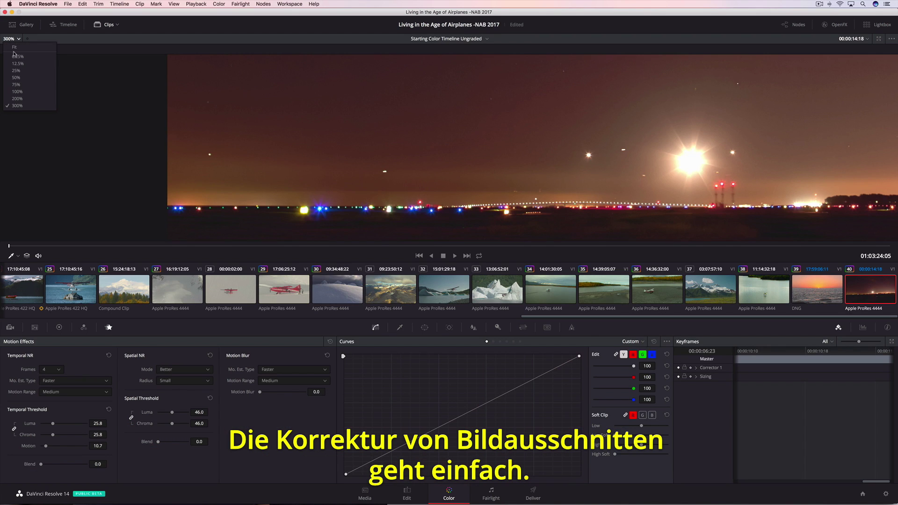
left_click(15, 51)
left_click(703, 300)
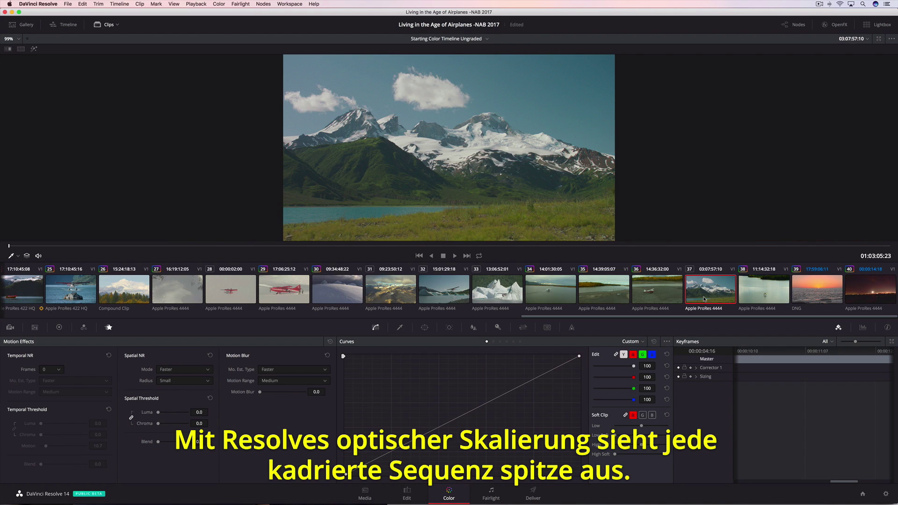
left_click(523, 327)
left_click_drag(395, 372, 390, 410)
double_click(359, 408)
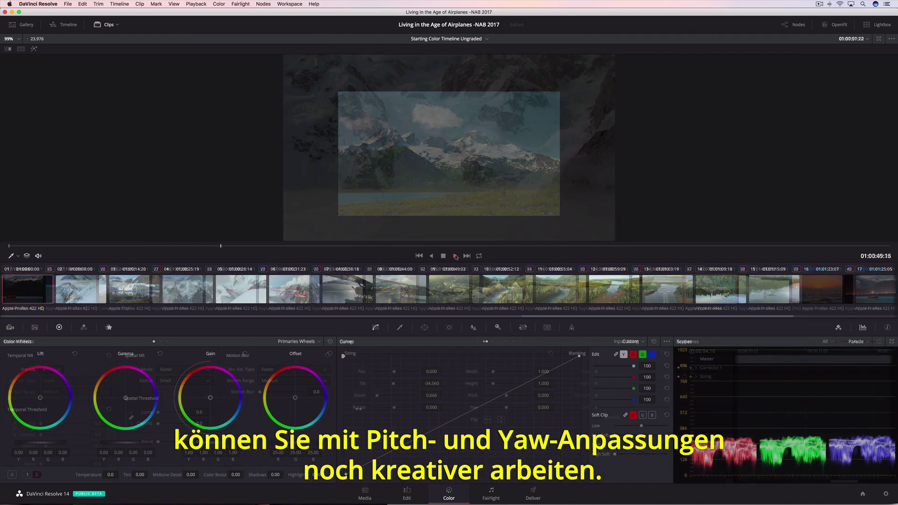
left_click(455, 256)
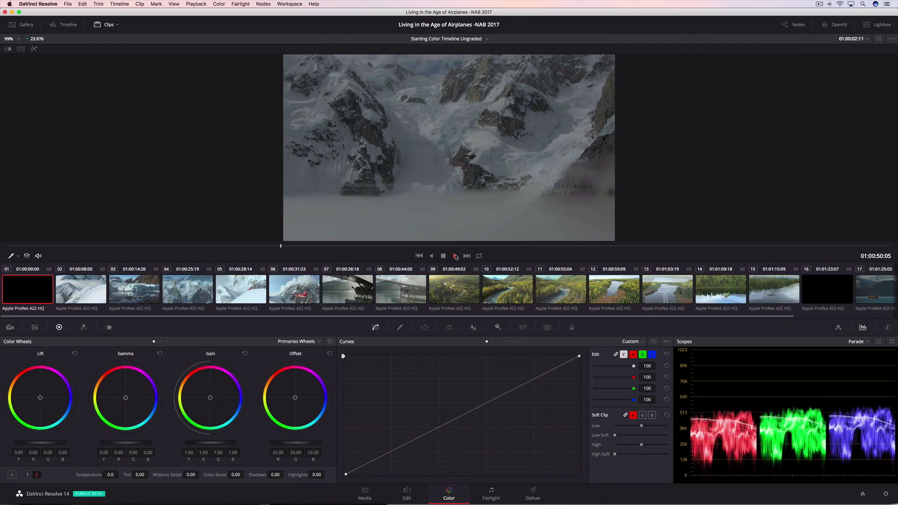